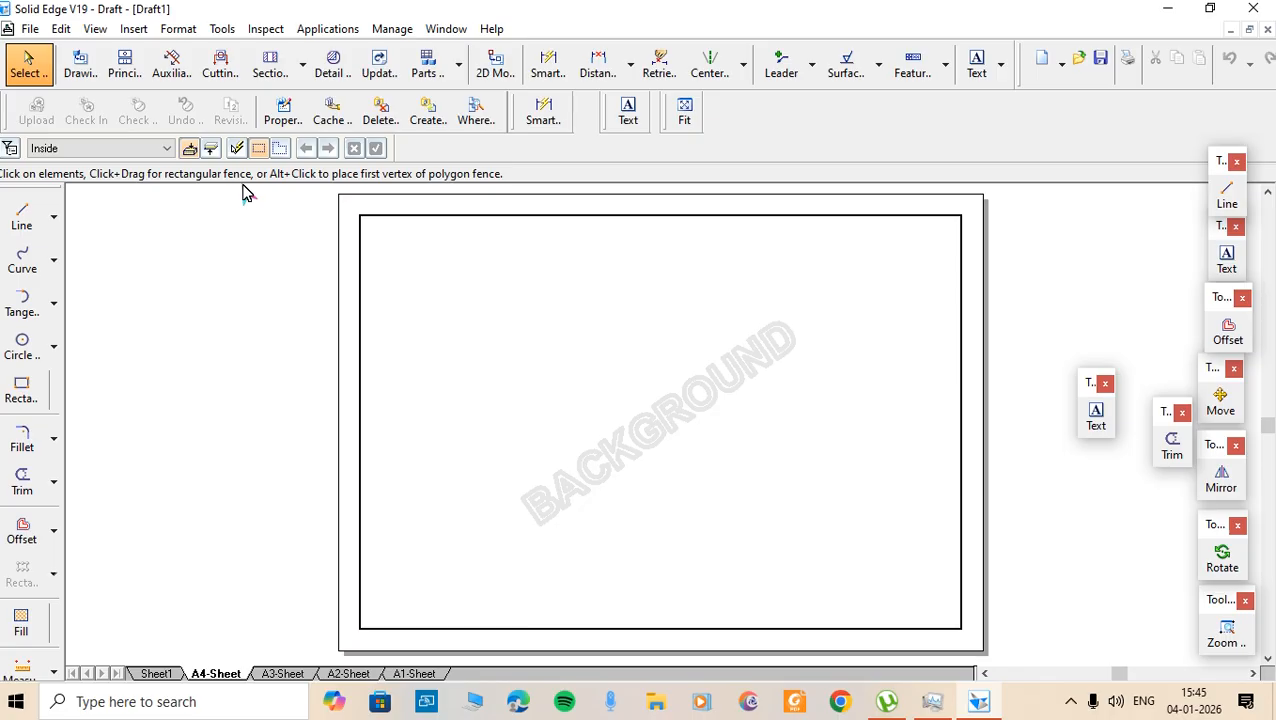
- Start the Line tool with a 0.50 mm line width
{"action": "key", "text": "l"}
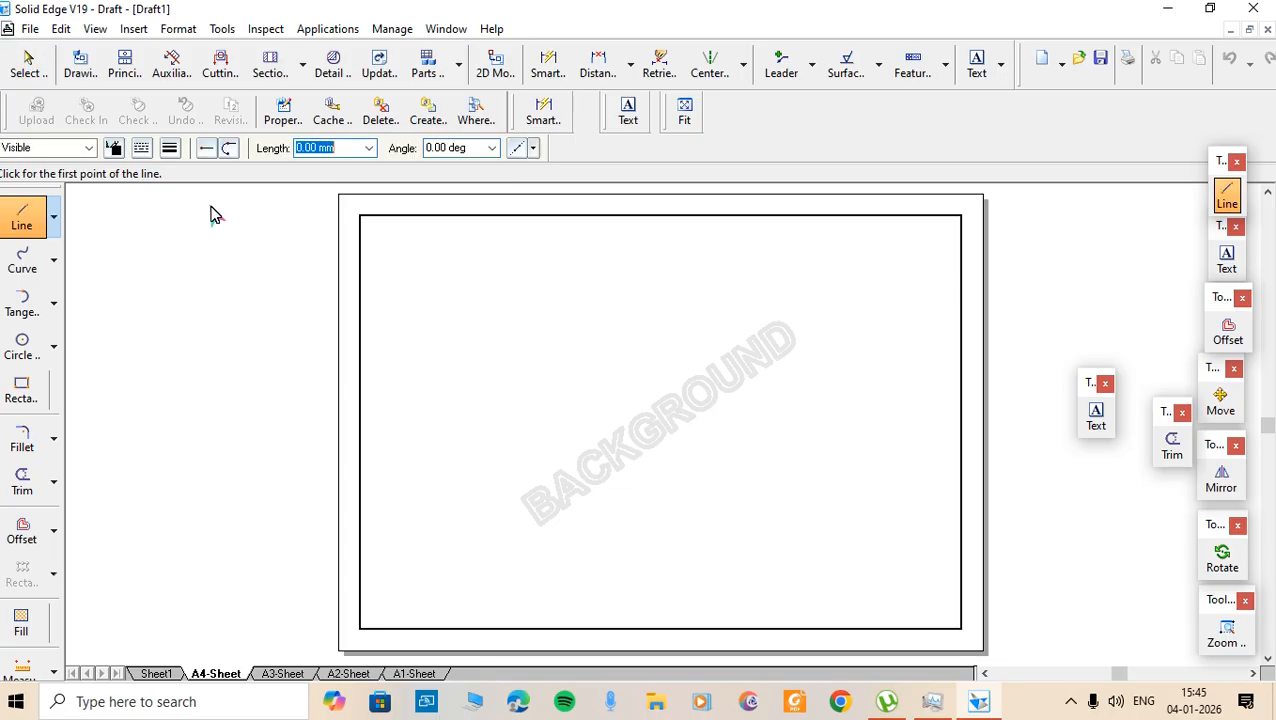
{"action": "left_click", "coordinate": [169, 147]}
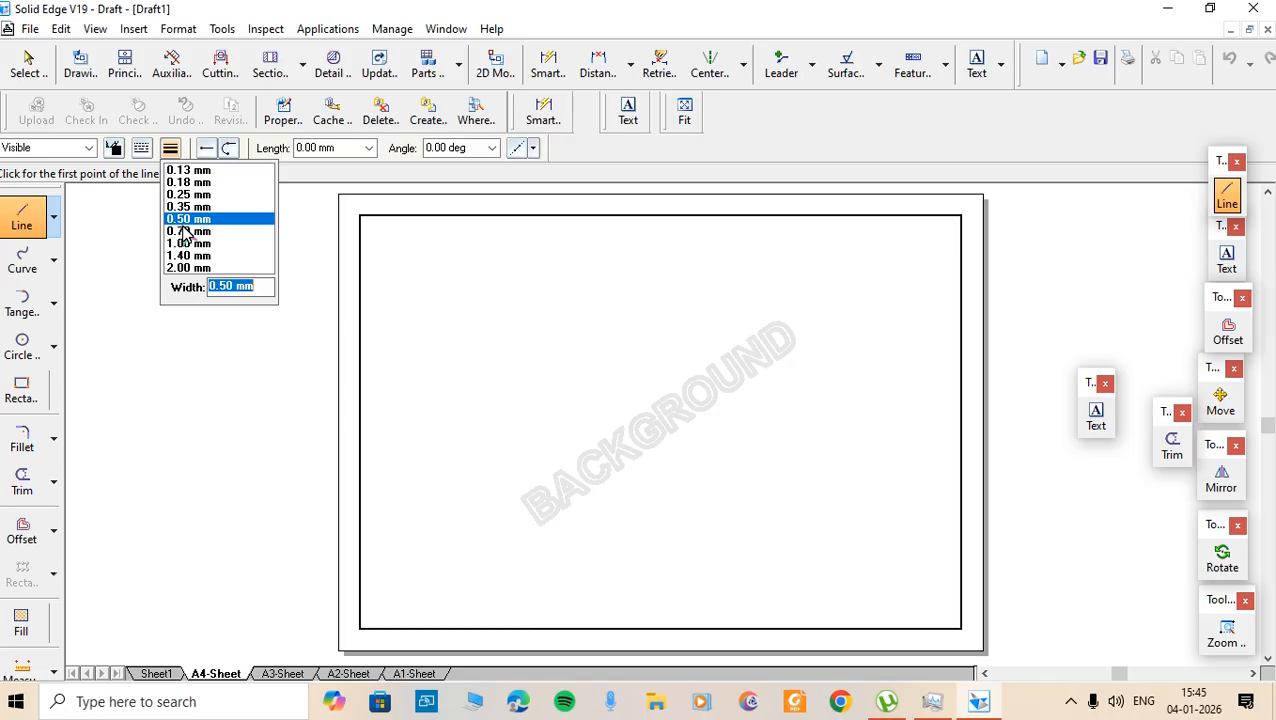
{"action": "left_click", "coordinate": [187, 231]}
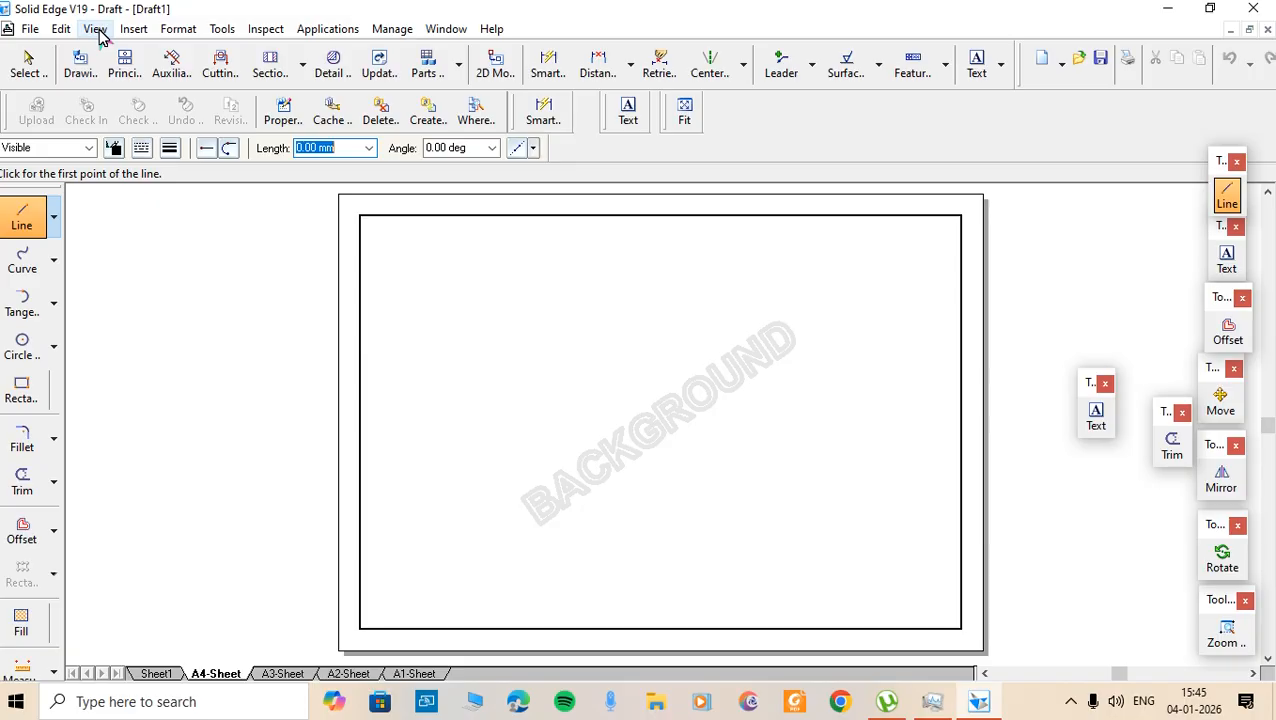
- Zoom Area onto the border's lower-right corner, then reactivate the Line tool
{"action": "left_click", "coordinate": [95, 29]}
{"action": "left_click", "coordinate": [119, 146]}
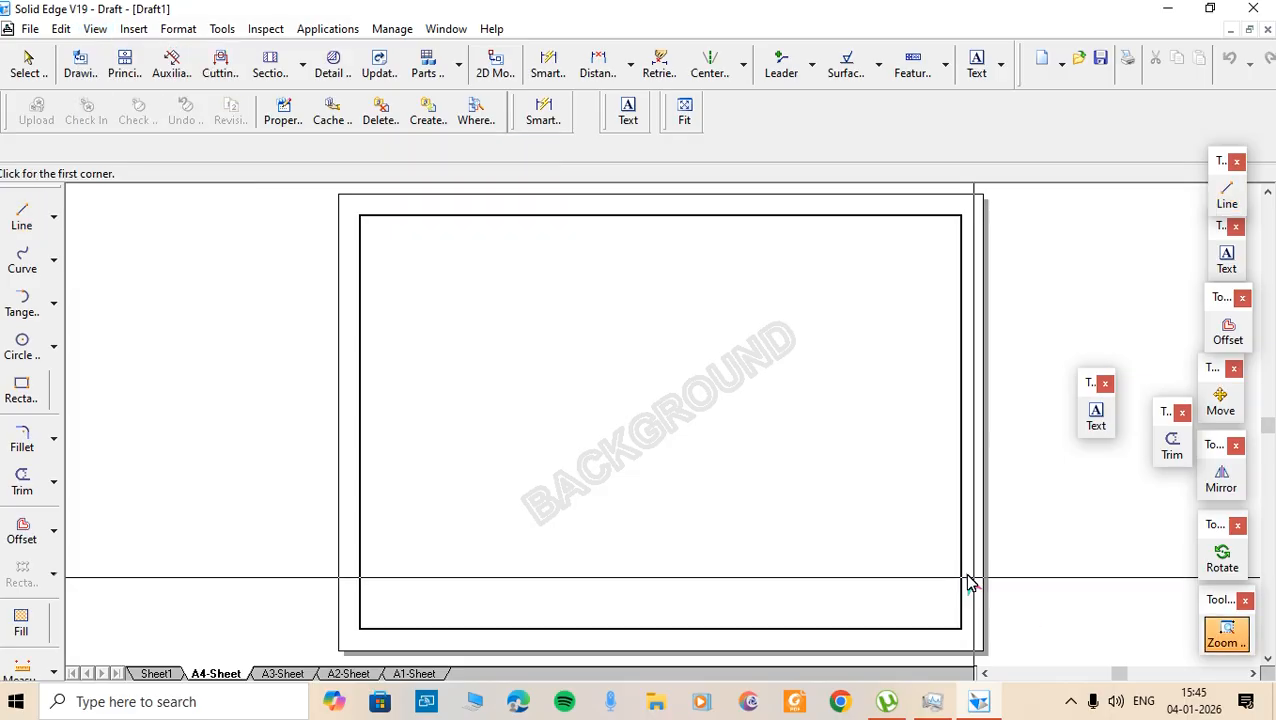
{"action": "left_click", "coordinate": [720, 460]}
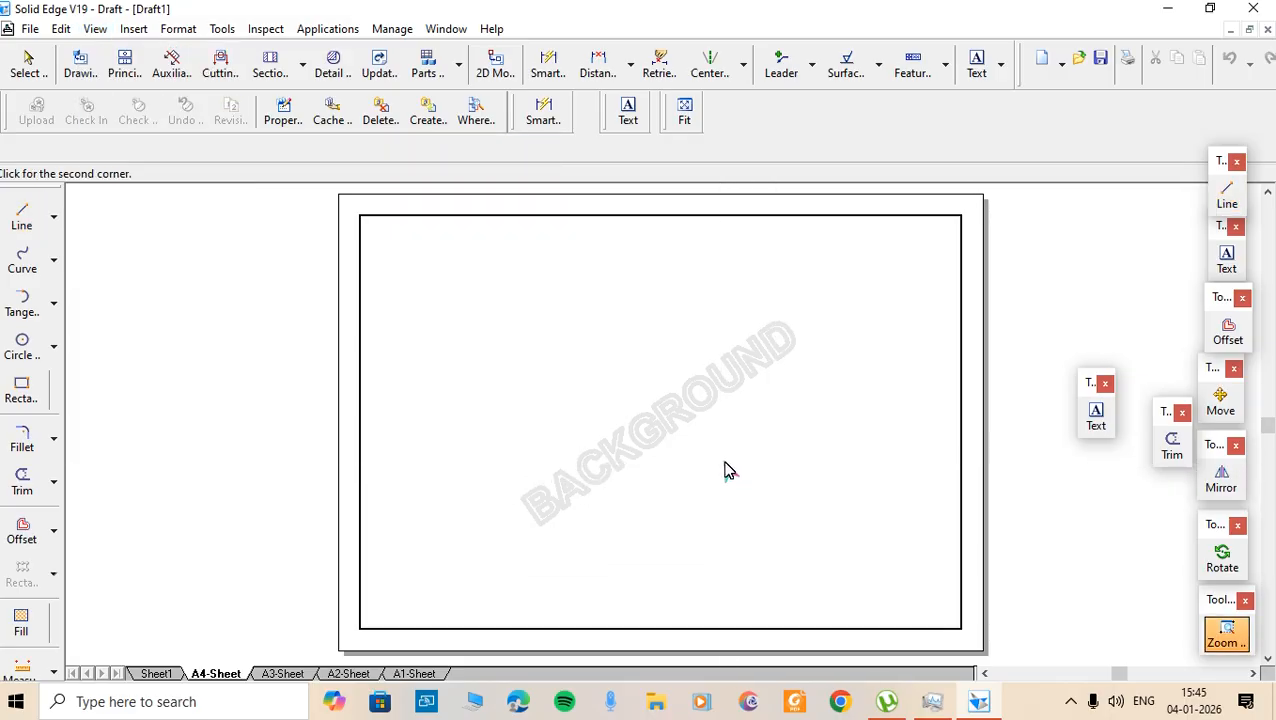
{"action": "left_click", "coordinate": [1004, 652]}
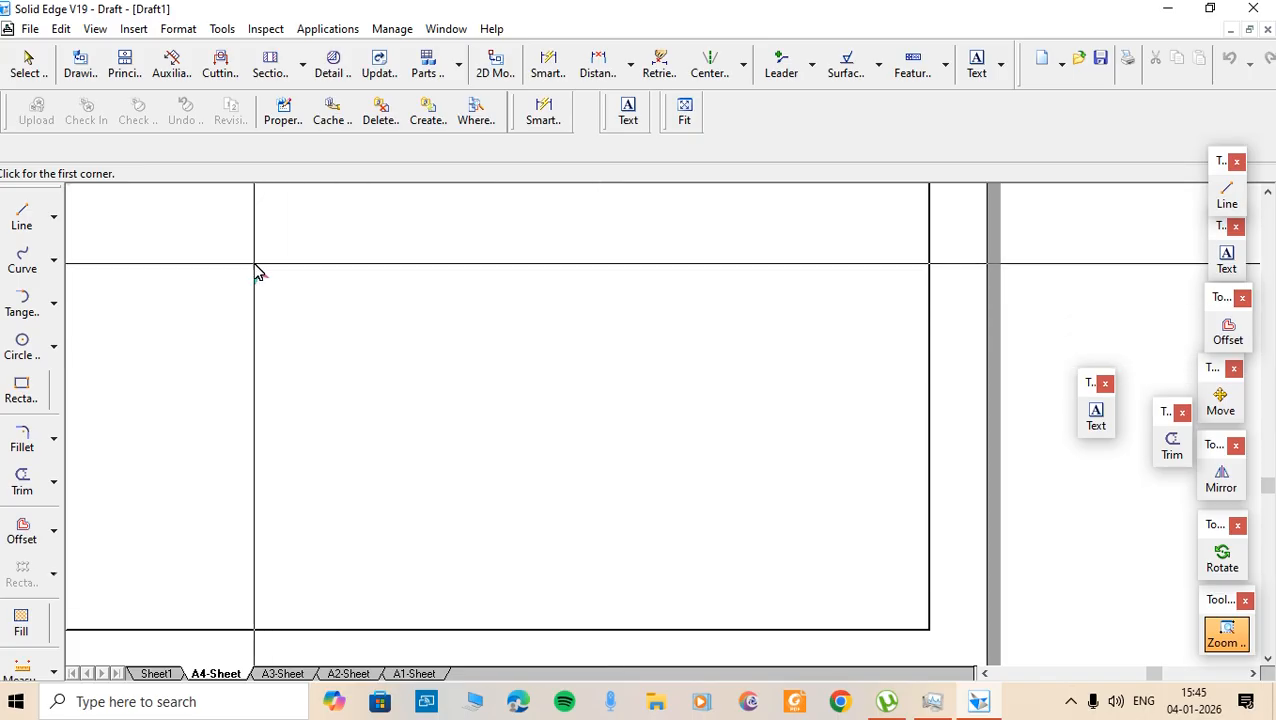
{"action": "key", "text": "l"}
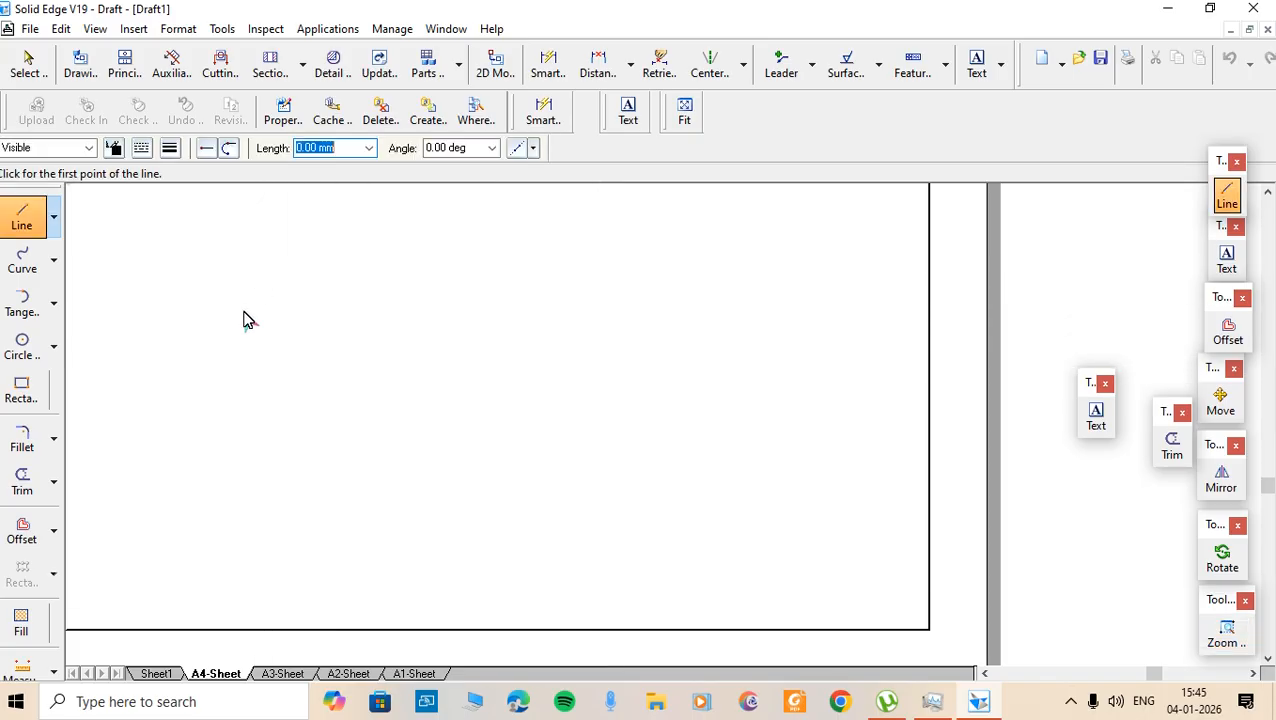
{"action": "left_click", "coordinate": [24, 222]}
- Draw a 100 mm line leftward from the border's bottom-right corner, then enter length 60 for the next edge
{"action": "left_click", "coordinate": [929, 630]}
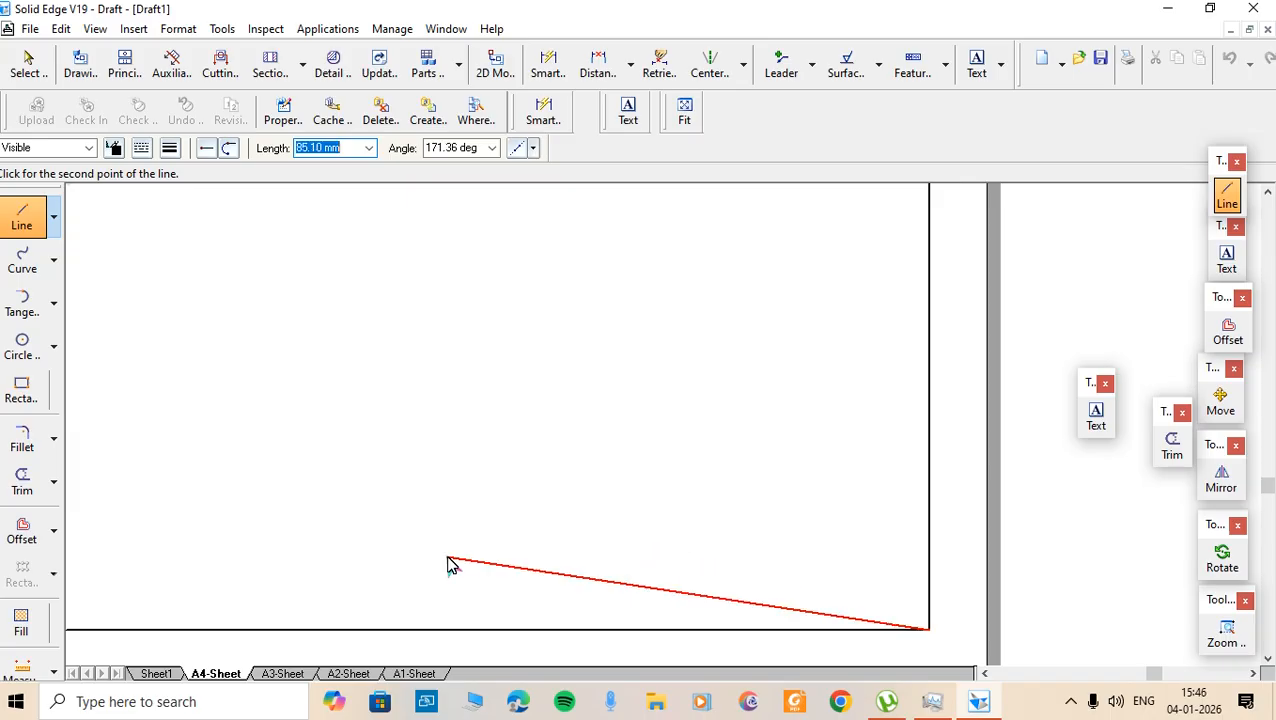
{"action": "type", "text": "100"}
{"action": "key", "text": "Tab"}
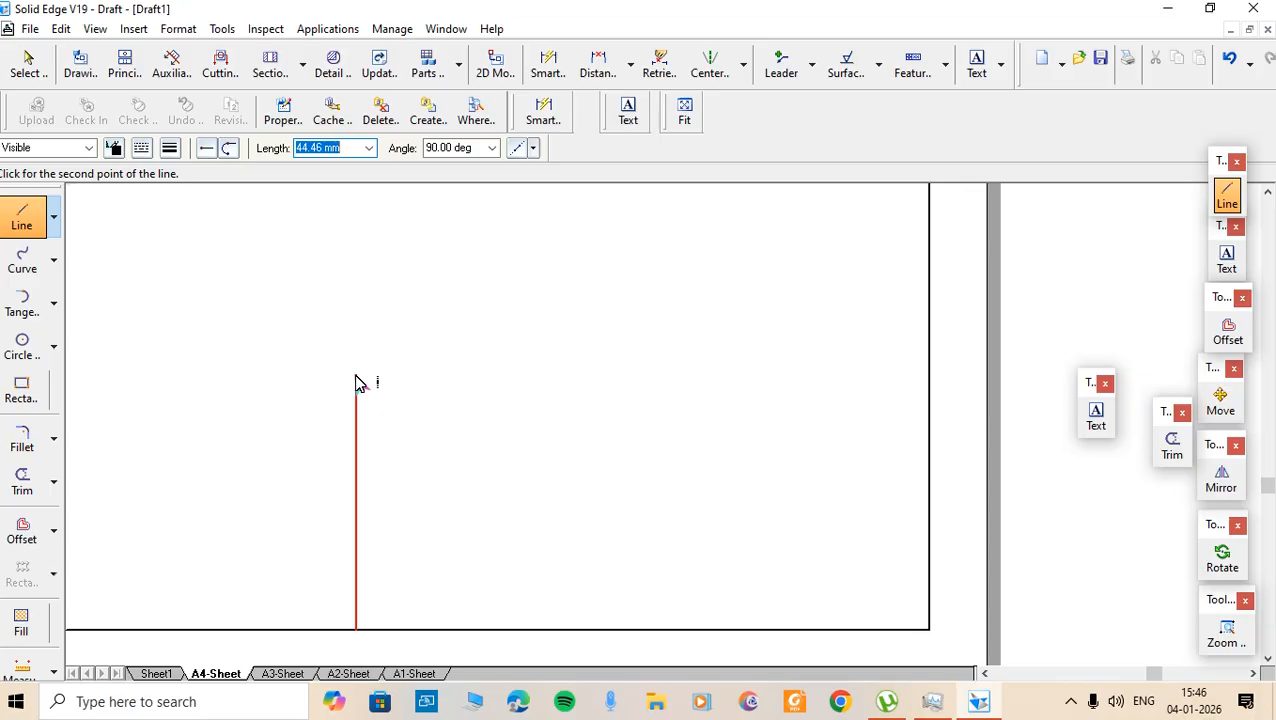
{"action": "type", "text": "60"}
- Place the 60 mm vertical edge and the 100 mm top edge to close the title block box
{"action": "key", "text": "Tab"}
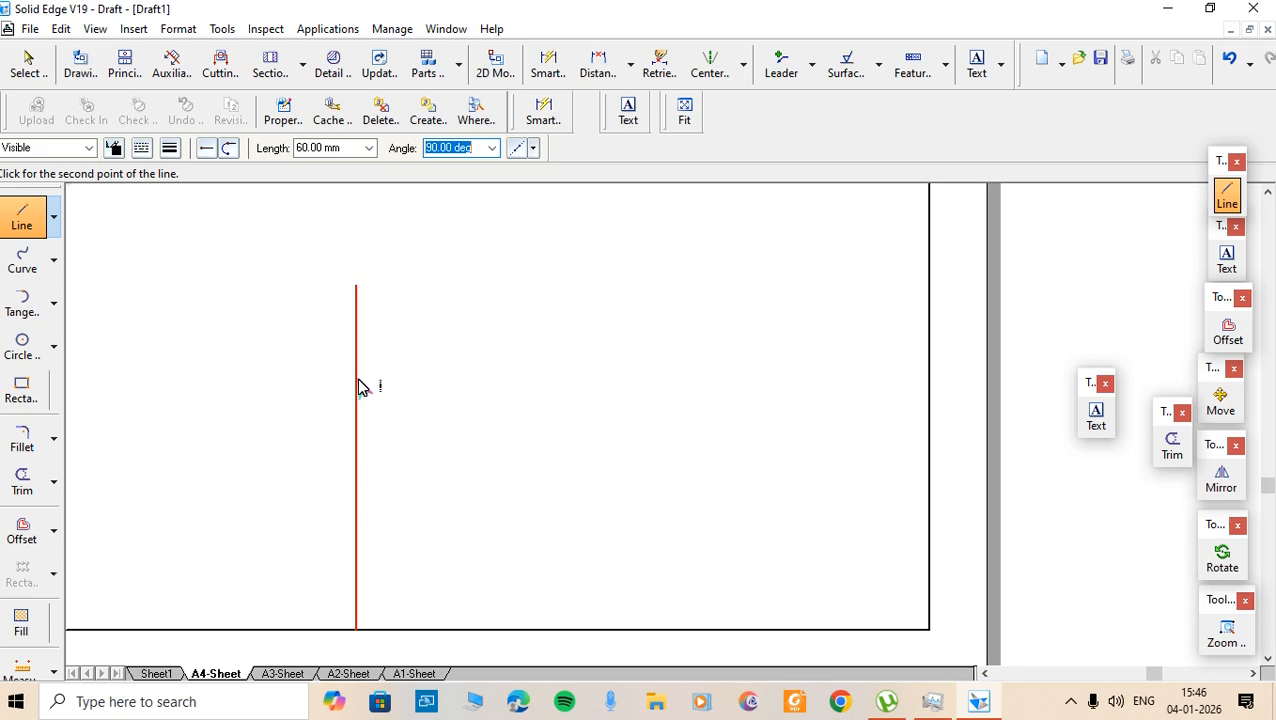
{"action": "key", "text": "Return"}
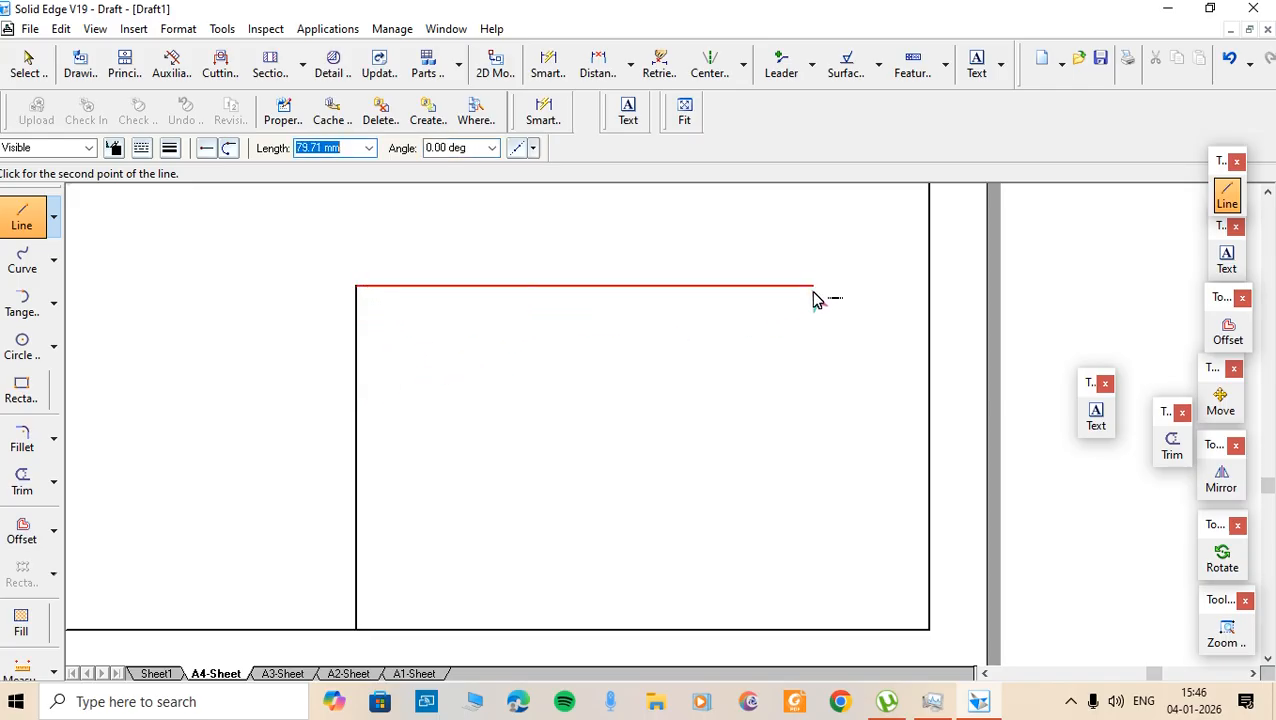
{"action": "left_click", "coordinate": [928, 290]}
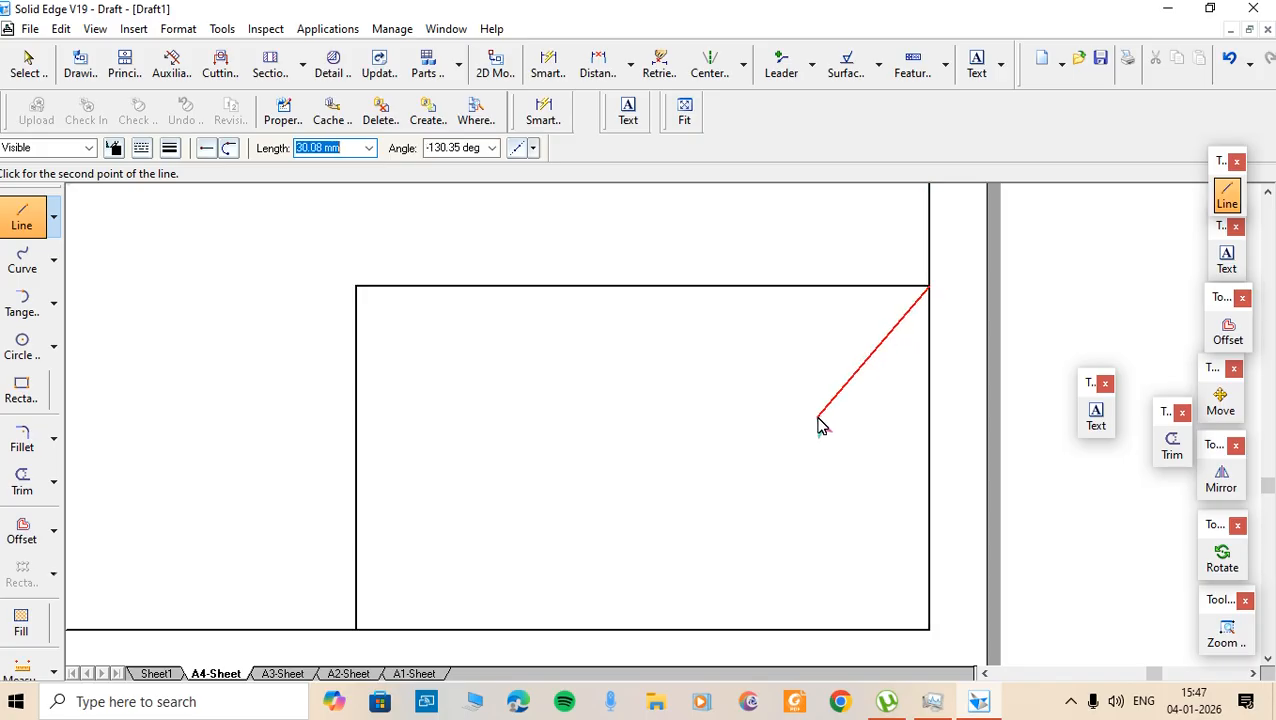
{"action": "right_click", "coordinate": [862, 408]}
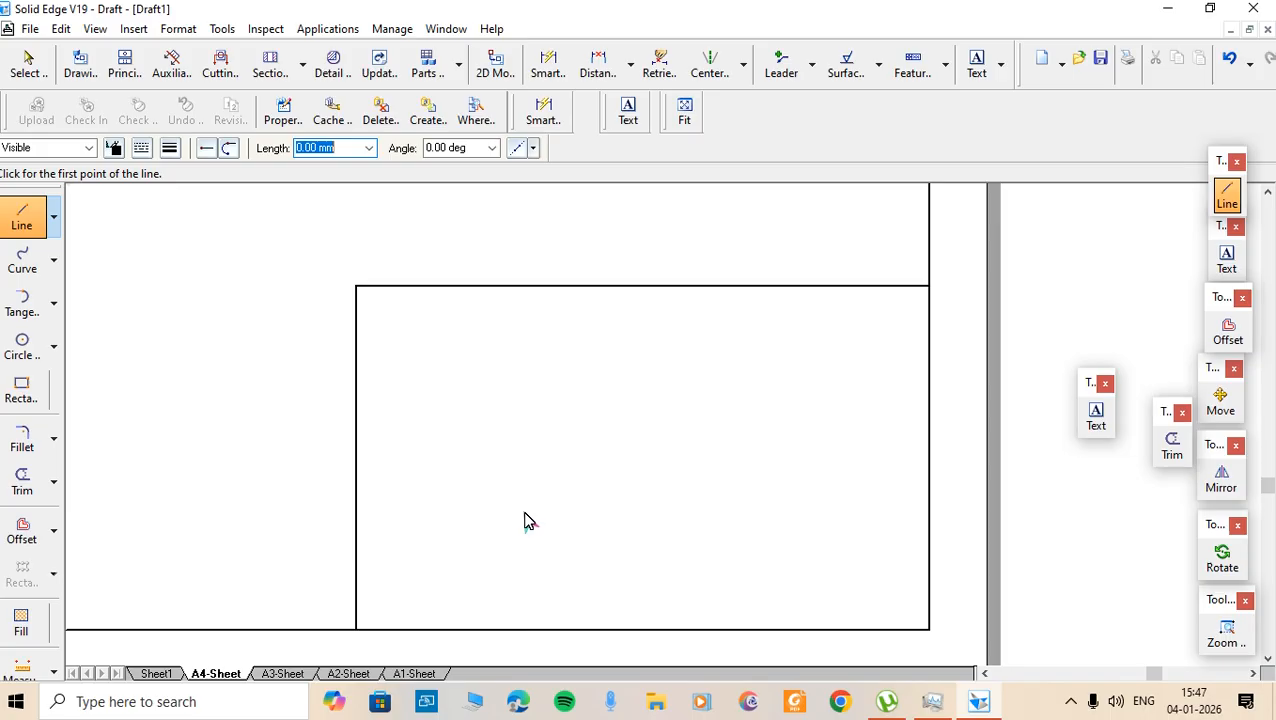
- Set up Offset with 0.50 mm line width, Single selection mode and a 15 mm distance
{"action": "left_click", "coordinate": [22, 539]}
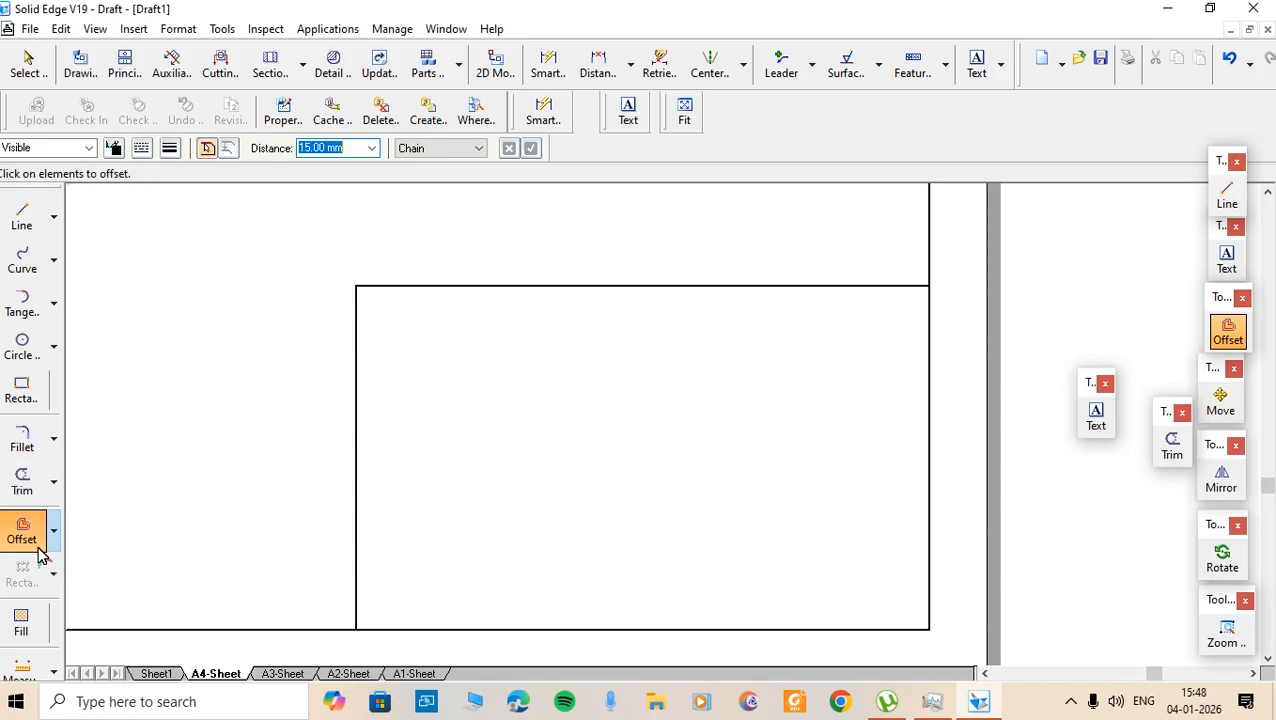
{"action": "left_click", "coordinate": [143, 149]}
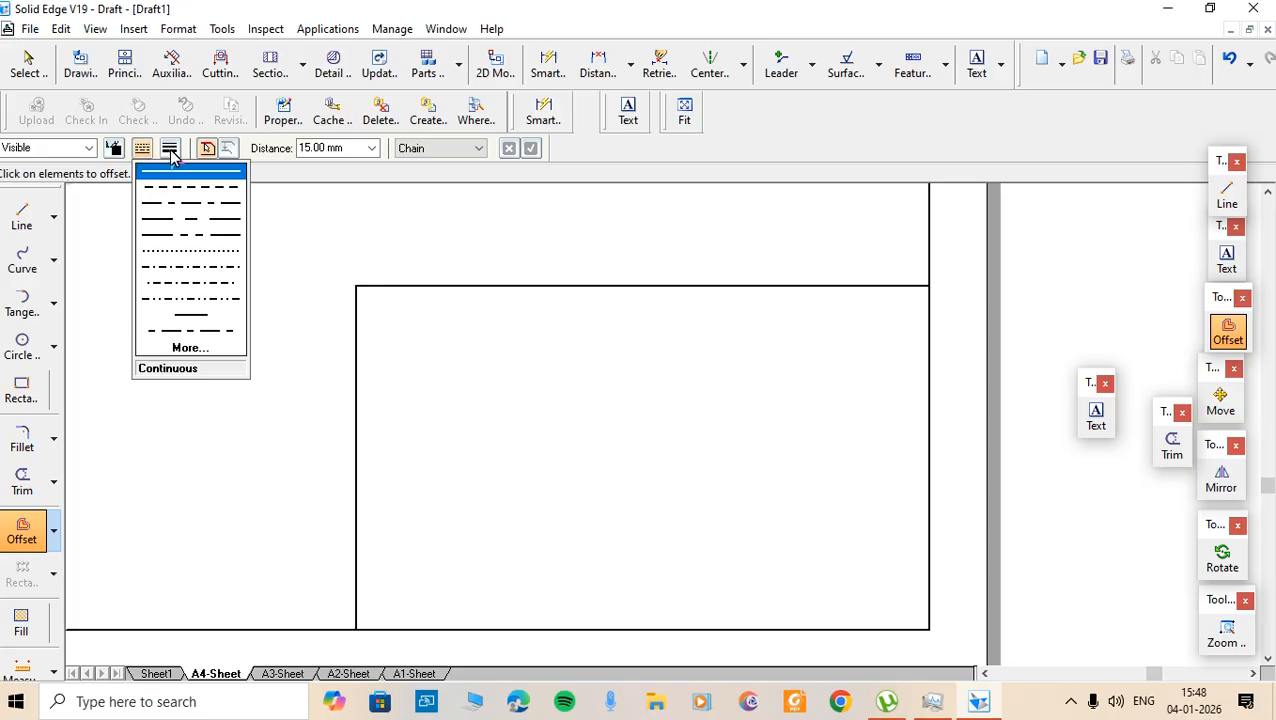
{"action": "left_click", "coordinate": [170, 149]}
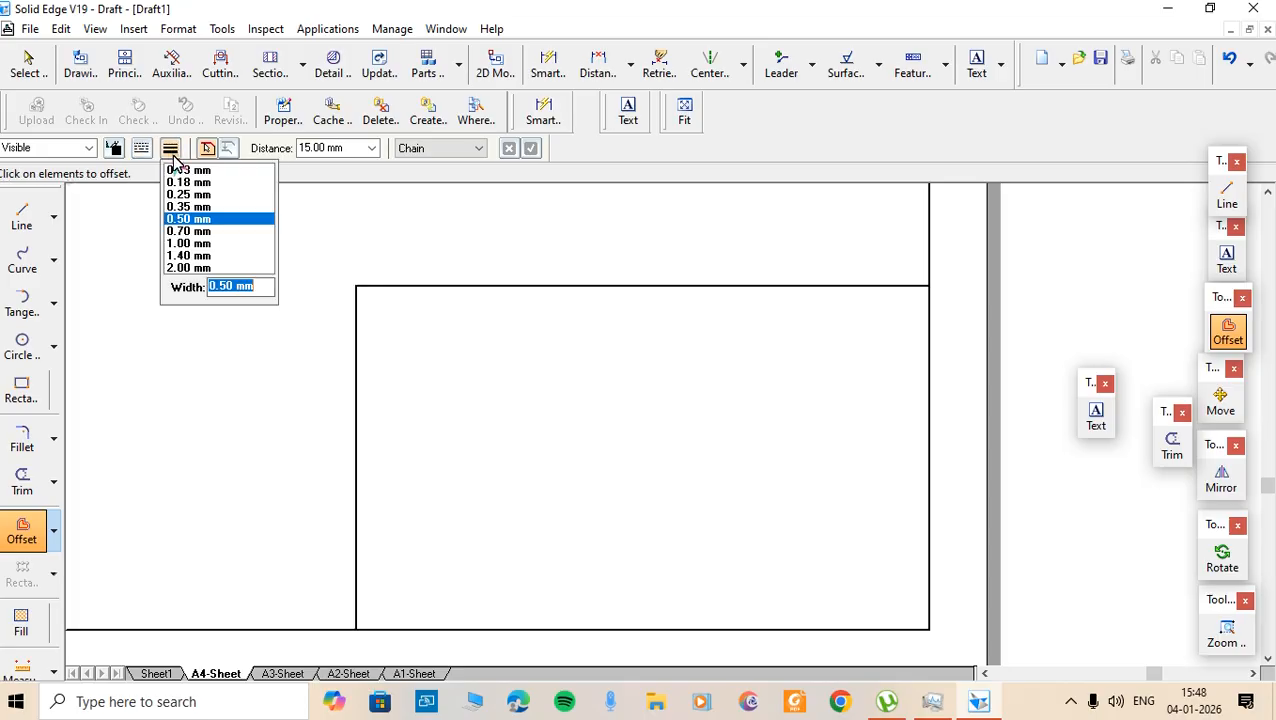
{"action": "left_click", "coordinate": [185, 222]}
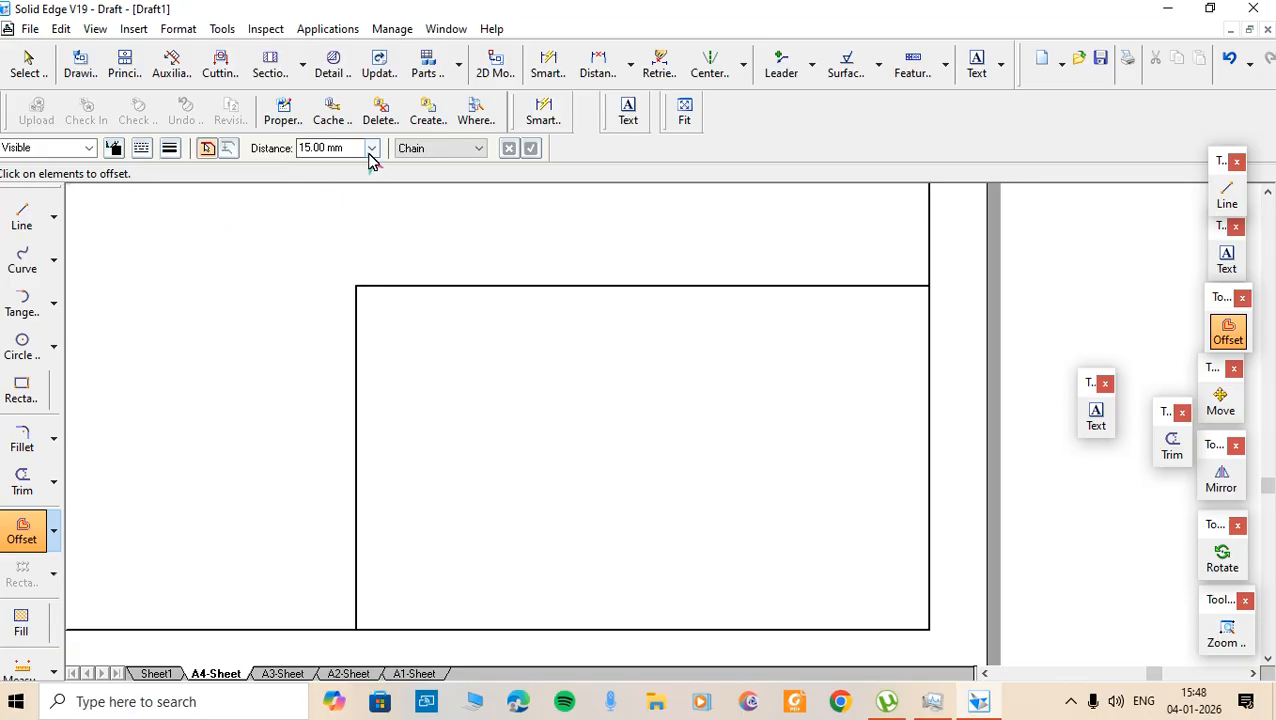
{"action": "left_click", "coordinate": [405, 147]}
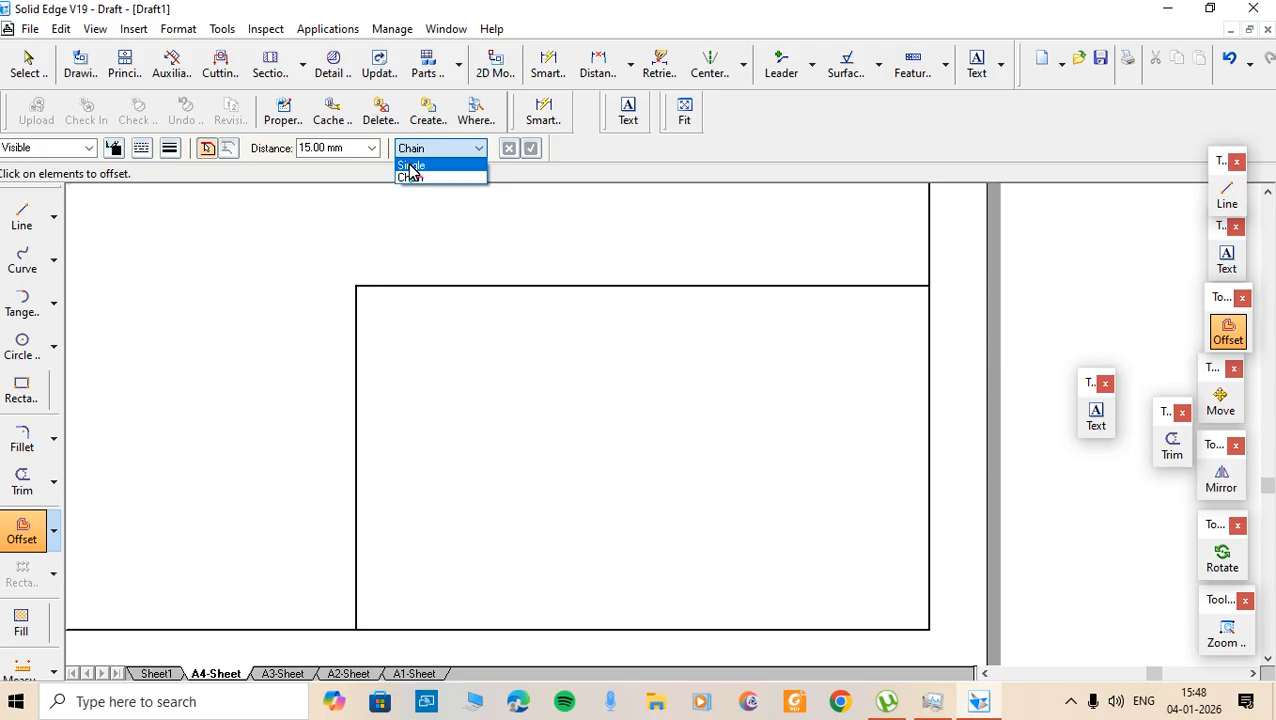
{"action": "left_click", "coordinate": [411, 166]}
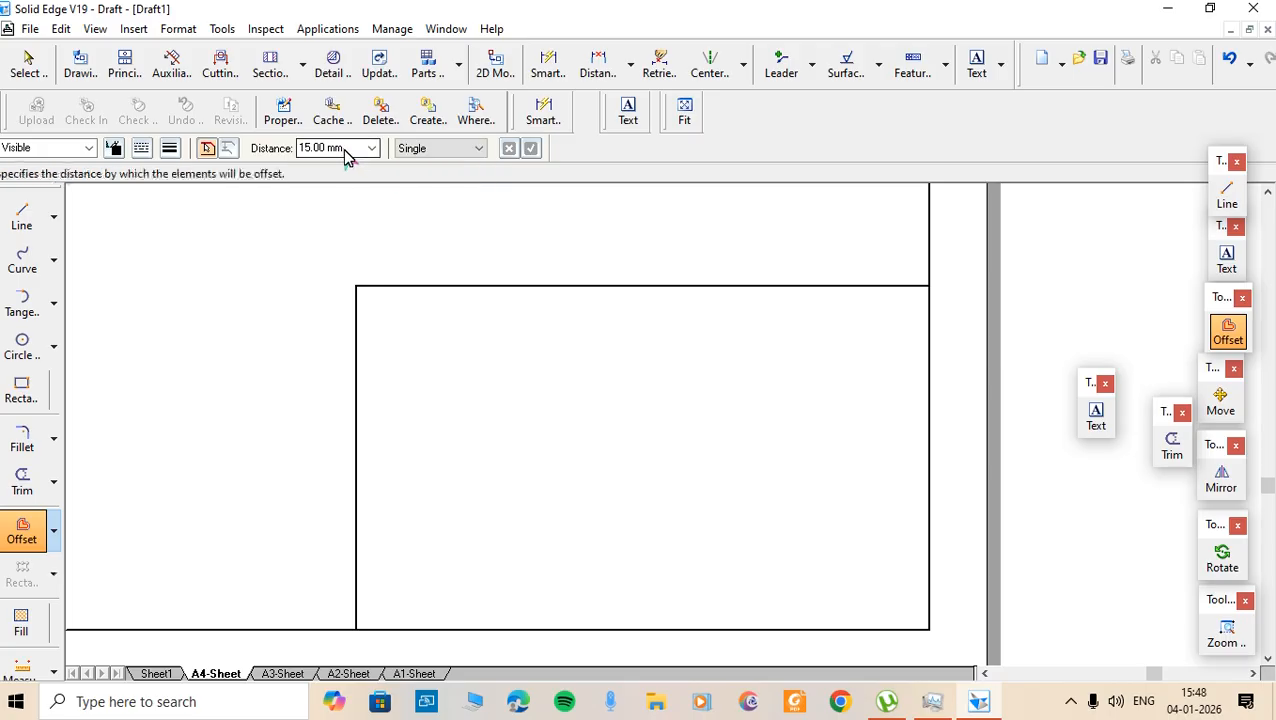
{"action": "left_click", "coordinate": [344, 148]}
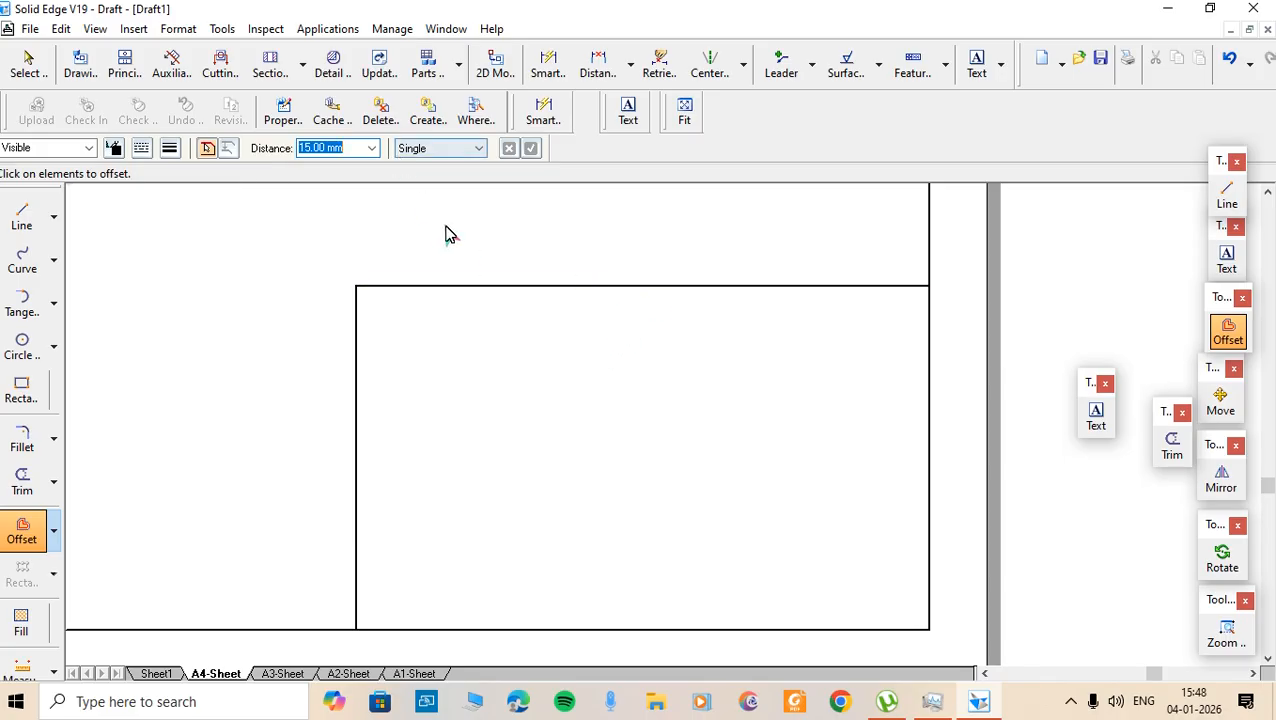
- Offset the title block's top edge three times at 15 mm to form four rows
{"action": "left_click", "coordinate": [657, 290]}
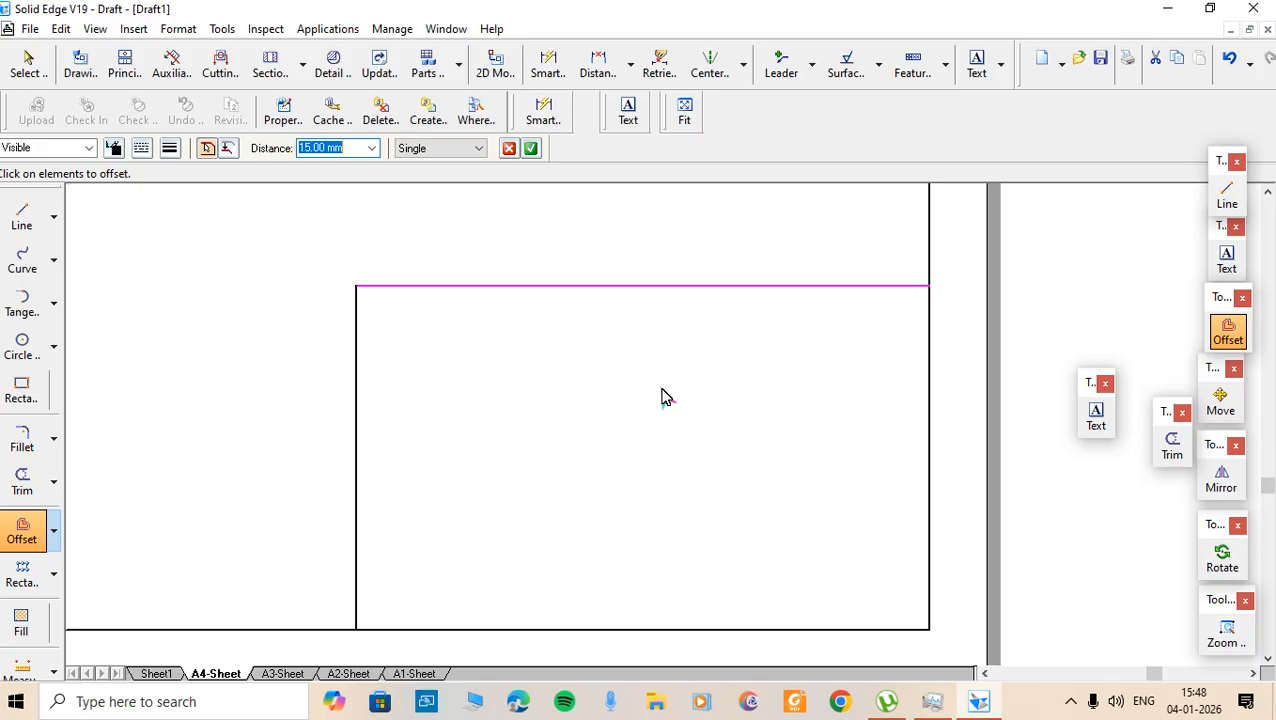
{"action": "left_click", "coordinate": [531, 150]}
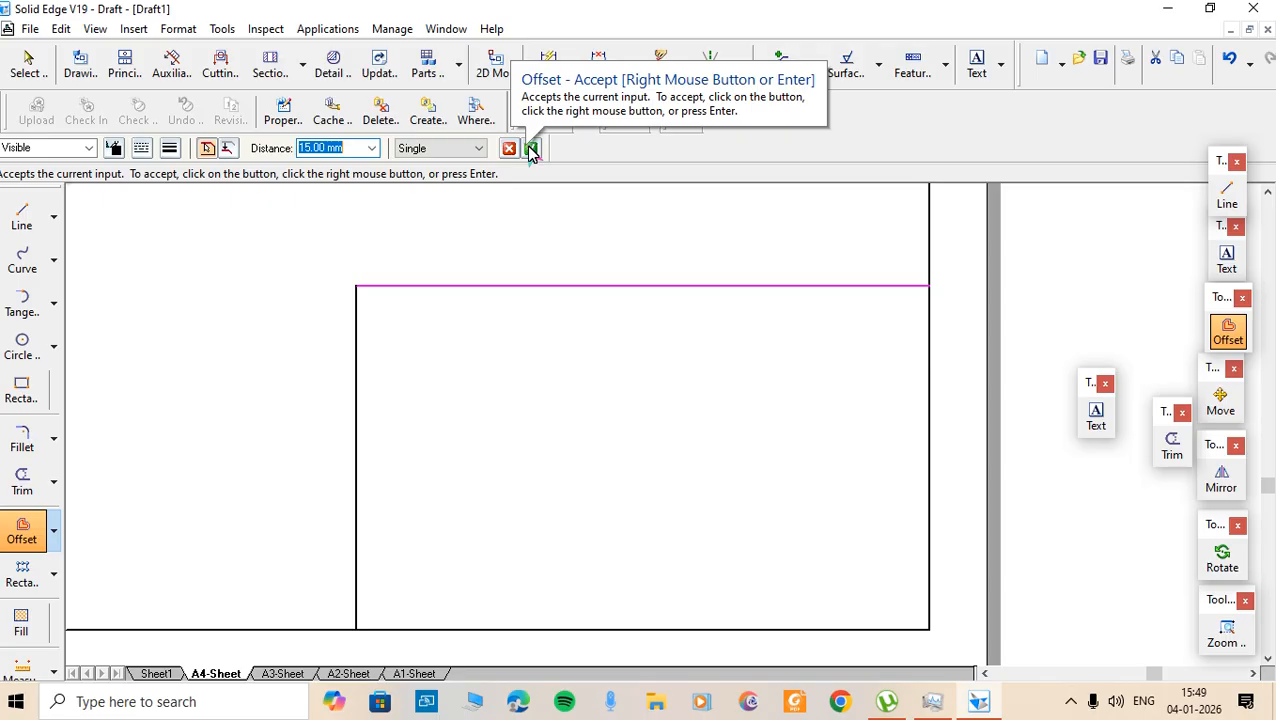
{"action": "left_click", "coordinate": [531, 150]}
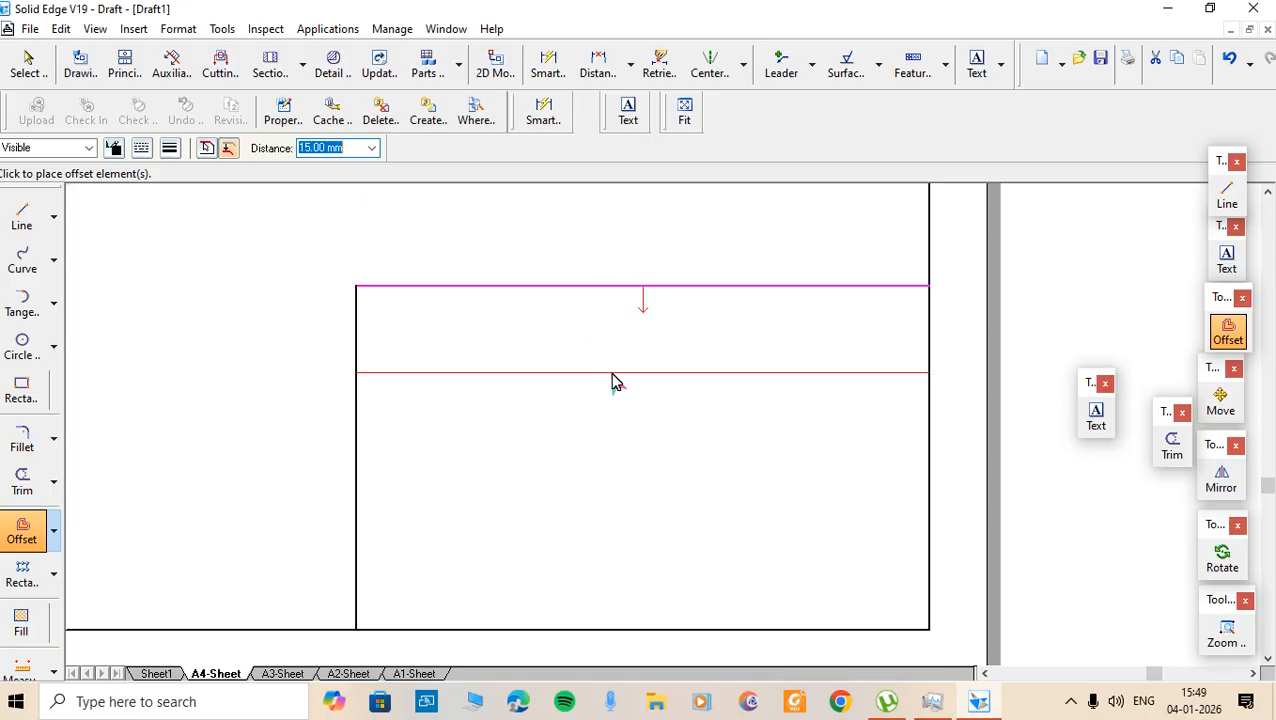
{"action": "left_click", "coordinate": [606, 372]}
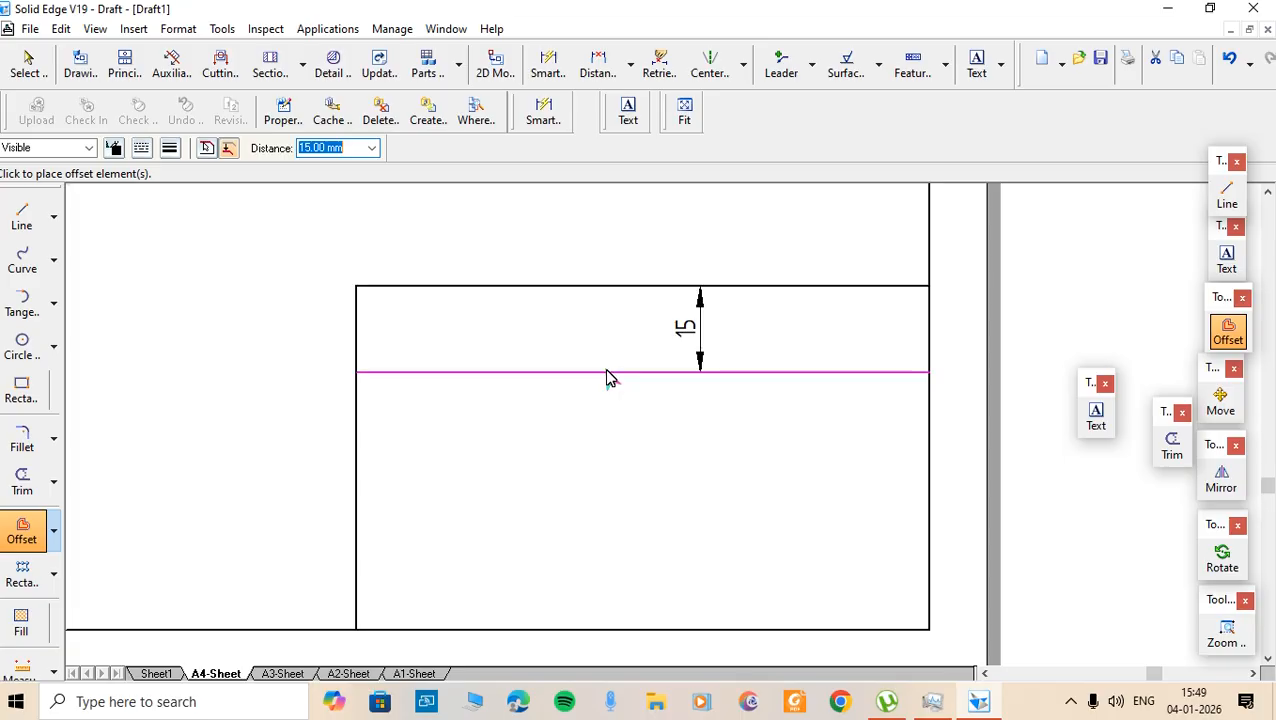
{"action": "left_click", "coordinate": [622, 438]}
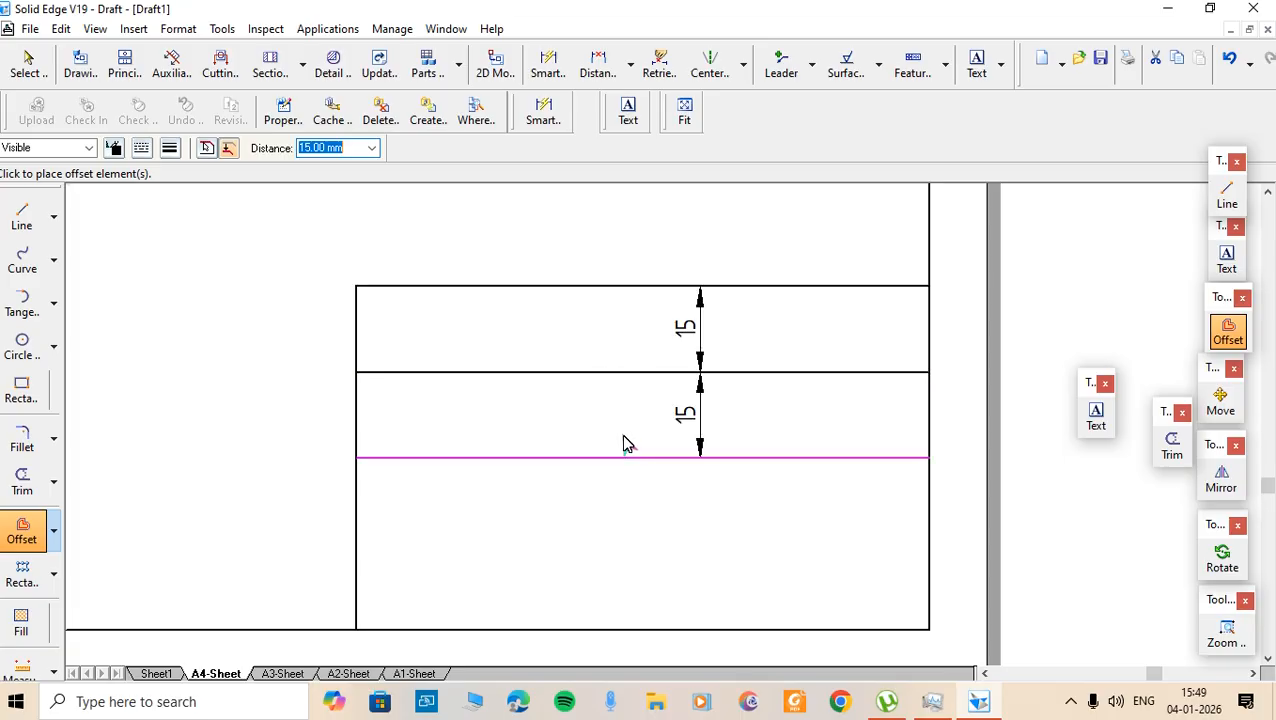
{"action": "left_click", "coordinate": [640, 514]}
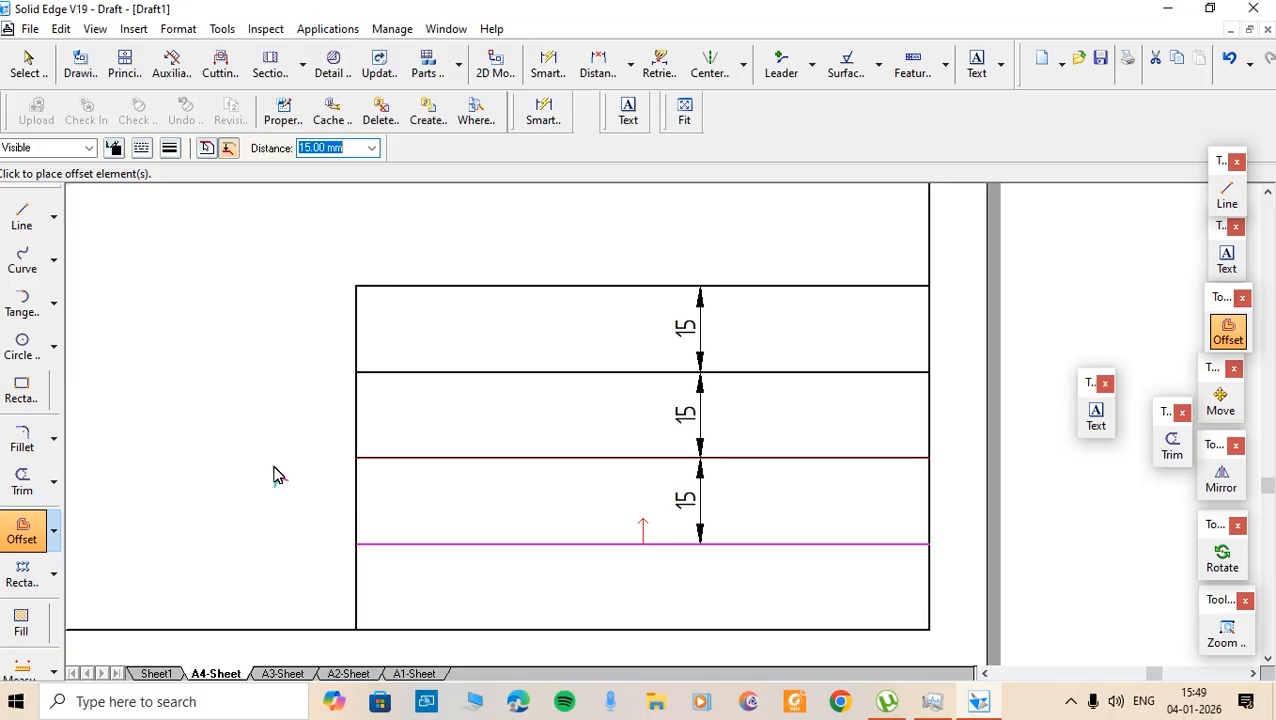
{"action": "key", "text": "Escape"}
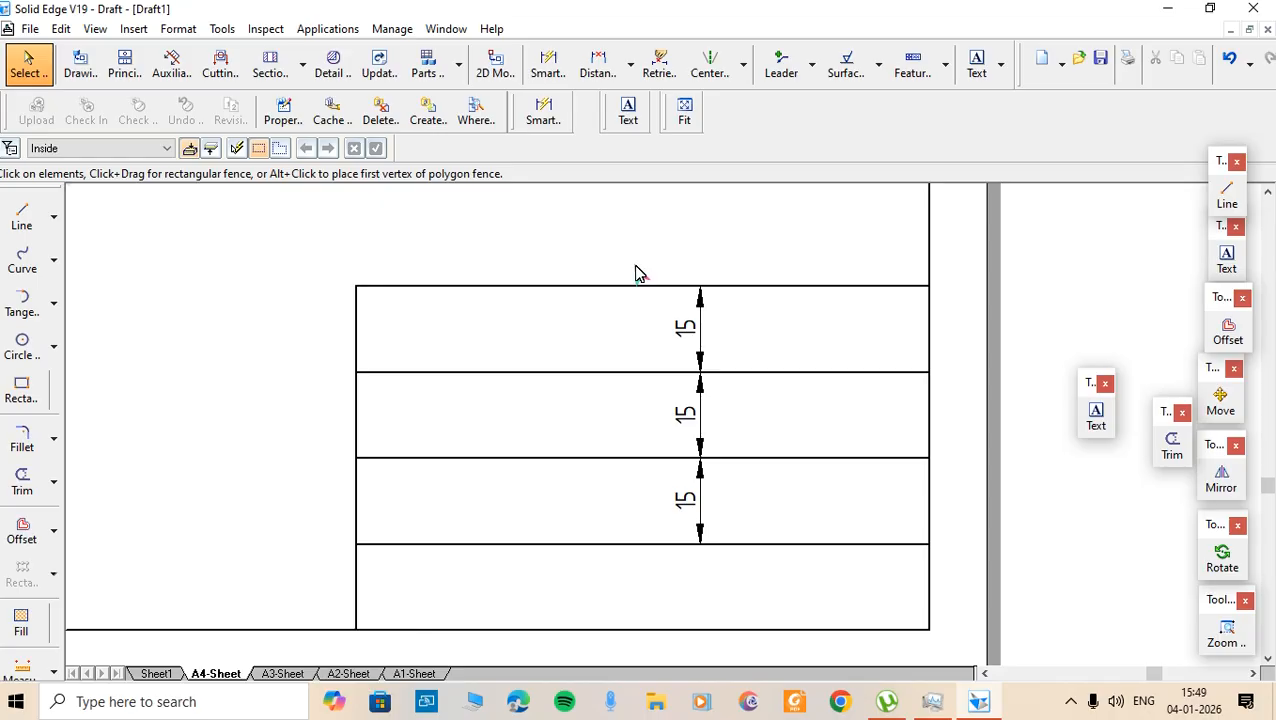
- Select and delete the three 15 mm offset dimensions
{"action": "left_click", "coordinate": [695, 330]}
{"action": "left_click_drag", "start_coordinate": [617, 251], "coordinate": [757, 605]}
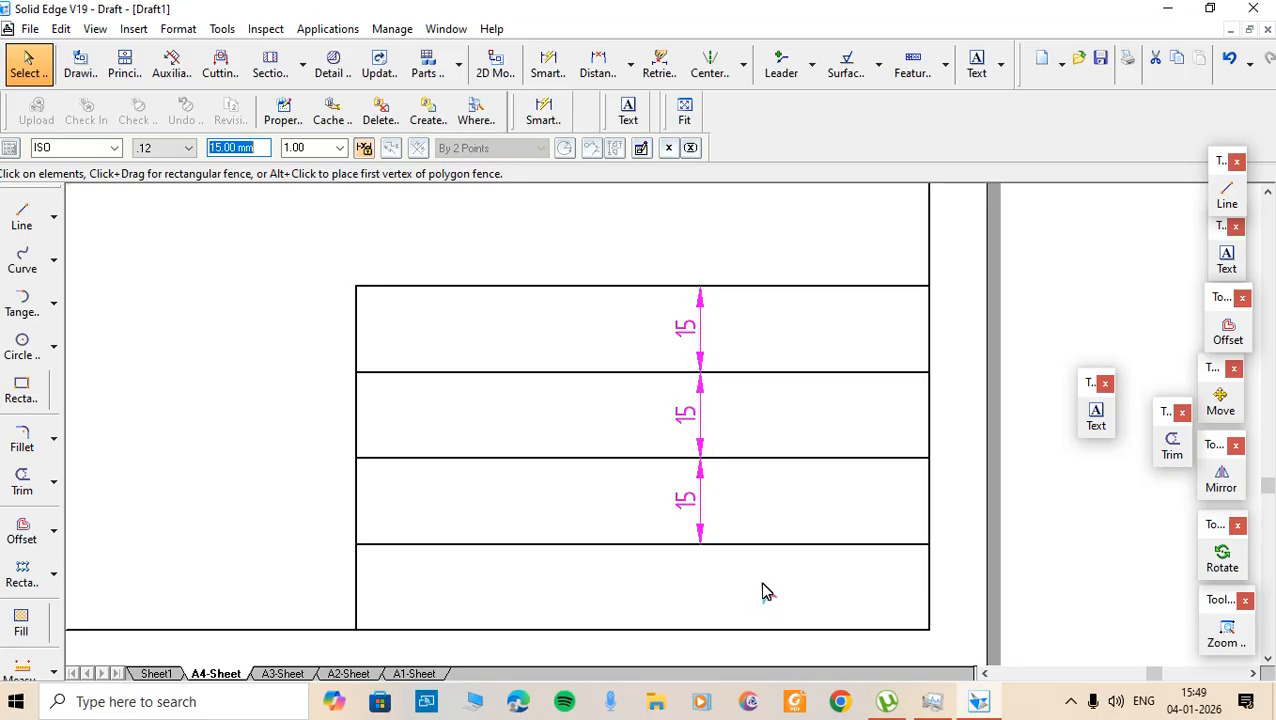
{"action": "key", "text": "Delete"}
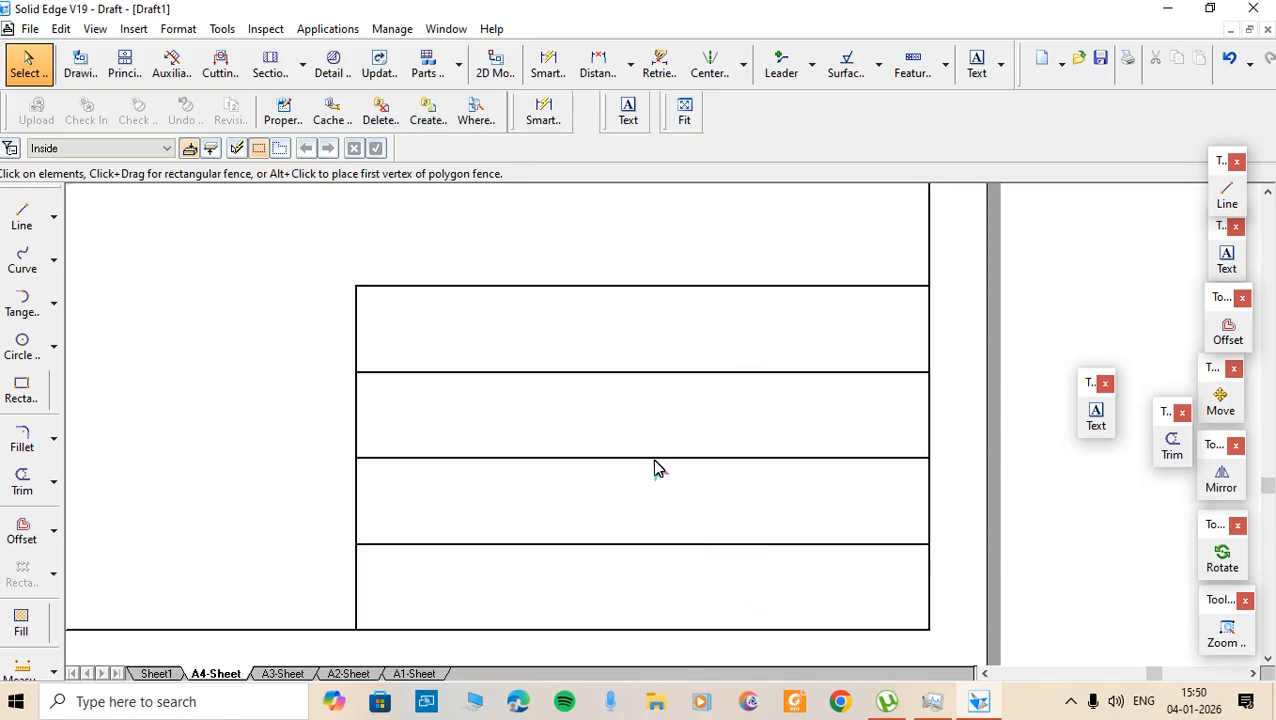
- Start a Text entry at 1.50 text scale inside the top title-block row
{"action": "left_click", "coordinate": [628, 113]}
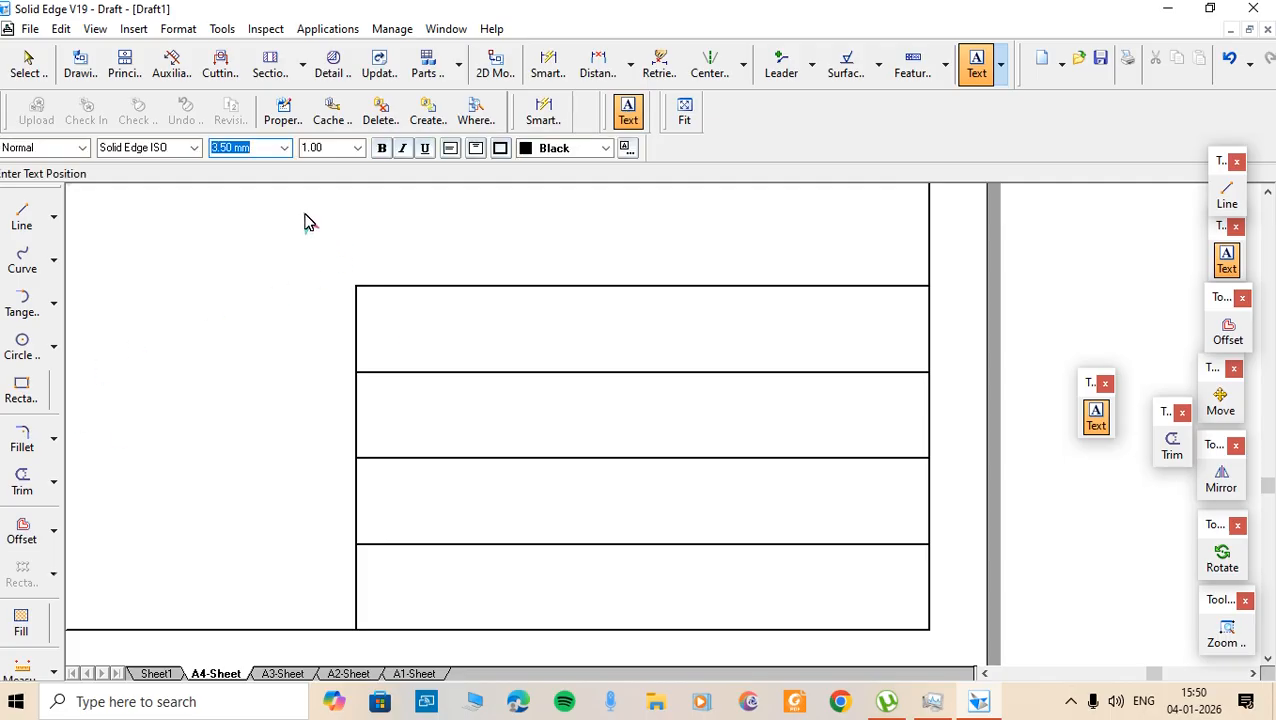
{"action": "left_click", "coordinate": [358, 148]}
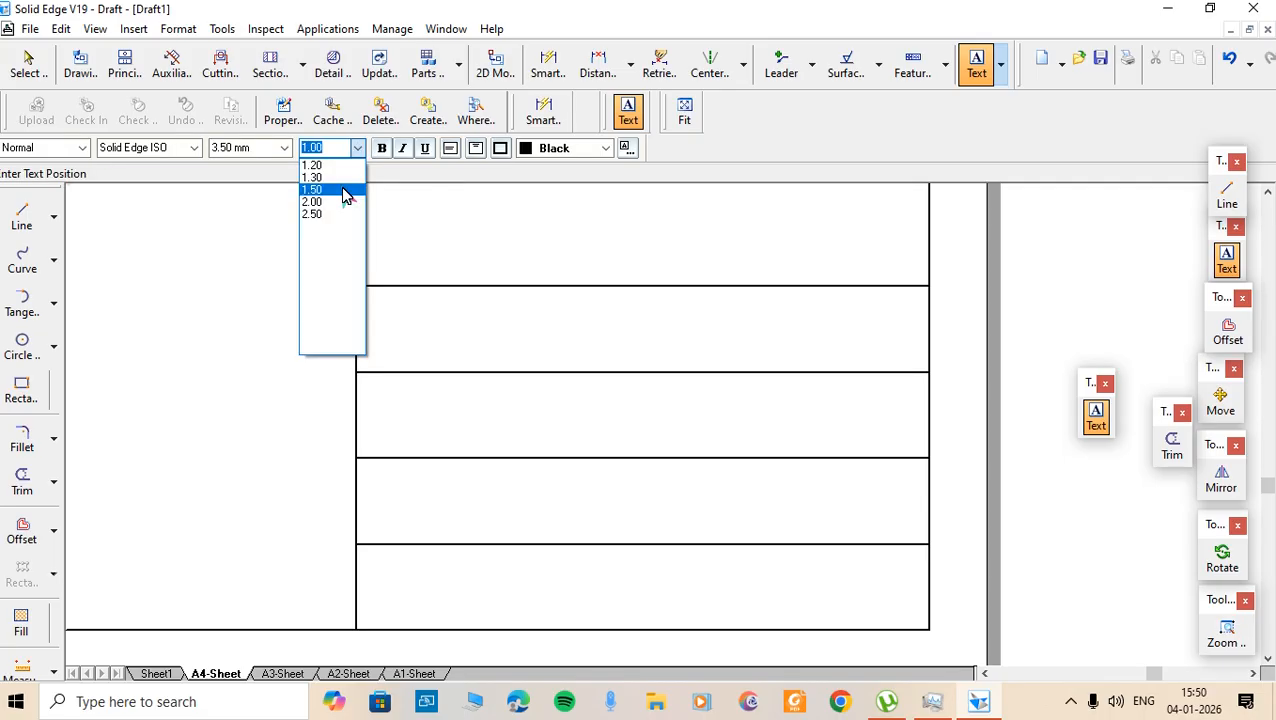
{"action": "left_click", "coordinate": [343, 190]}
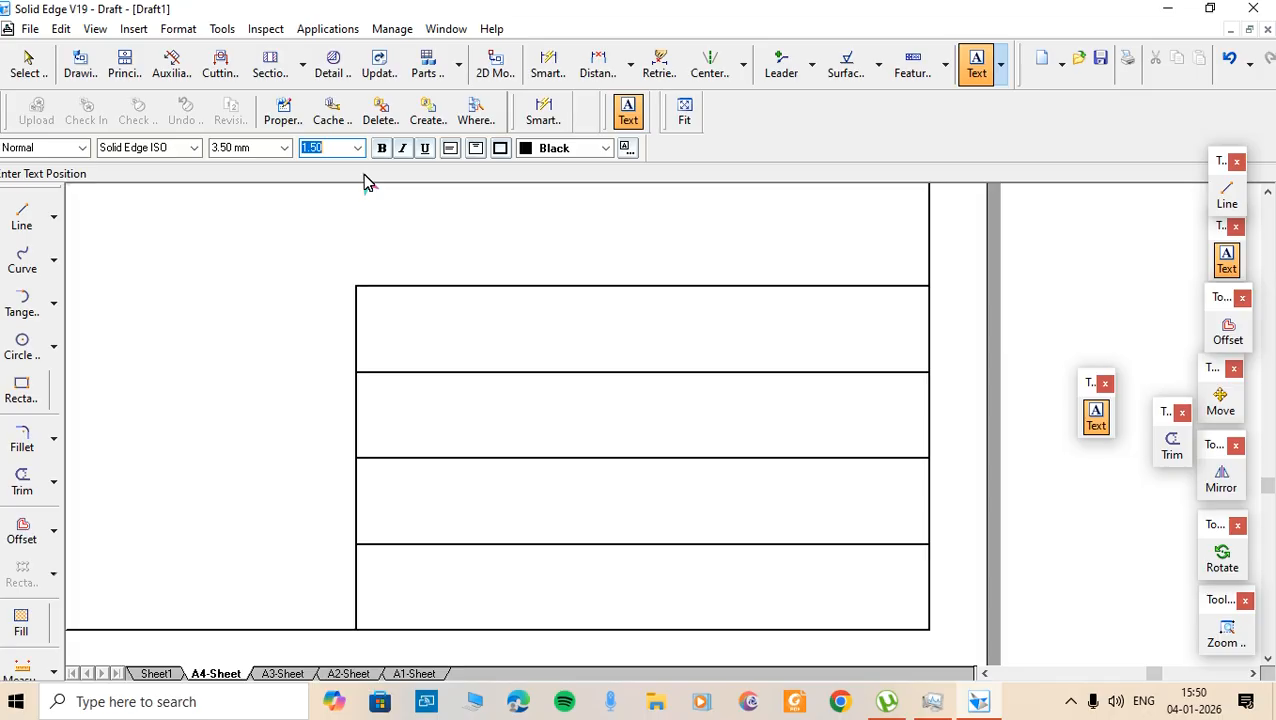
{"action": "left_click", "coordinate": [382, 335]}
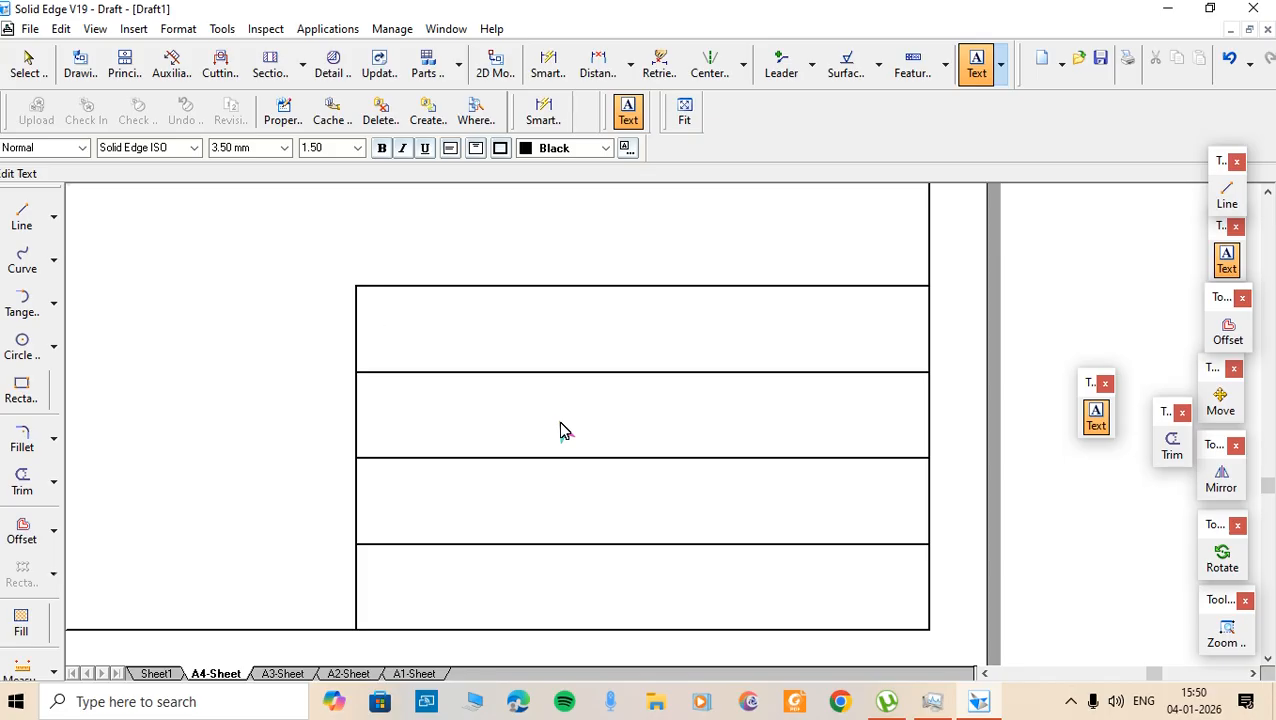
- Type NAME in the top row and REG. NO. in the second row, in capitals
{"action": "key", "text": "Caps_Lock"}
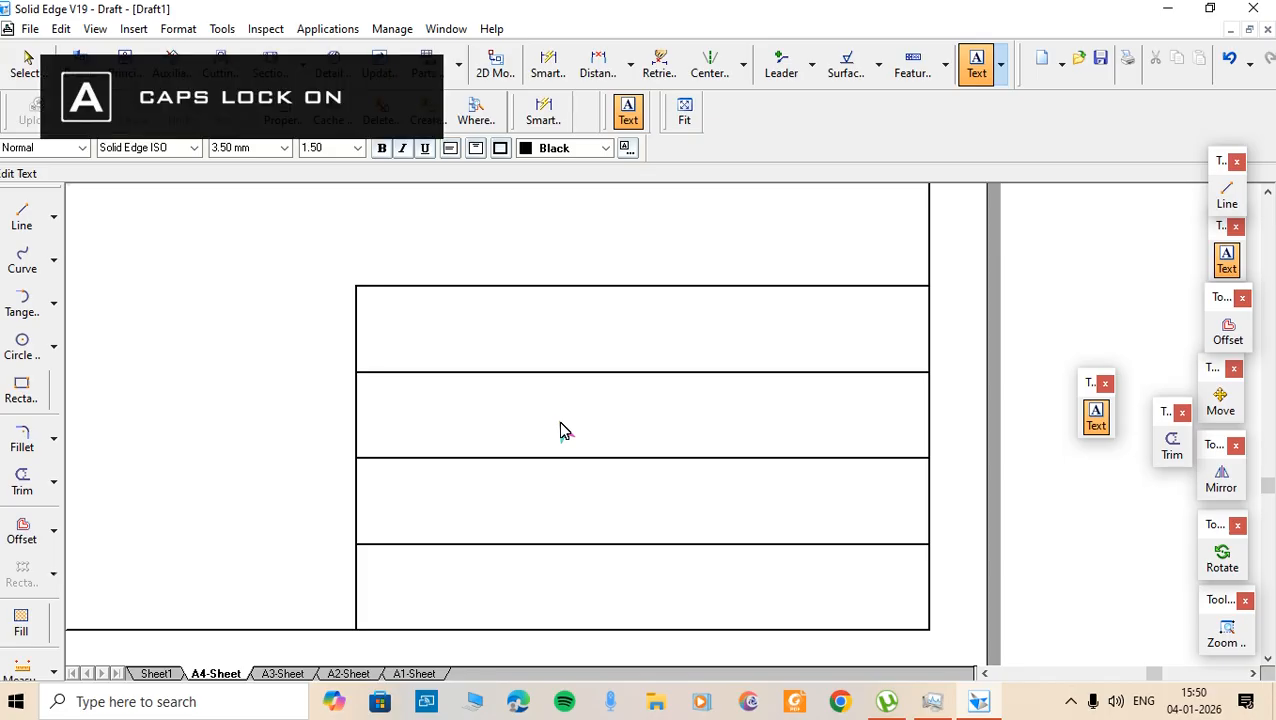
{"action": "type", "text": "NA"}
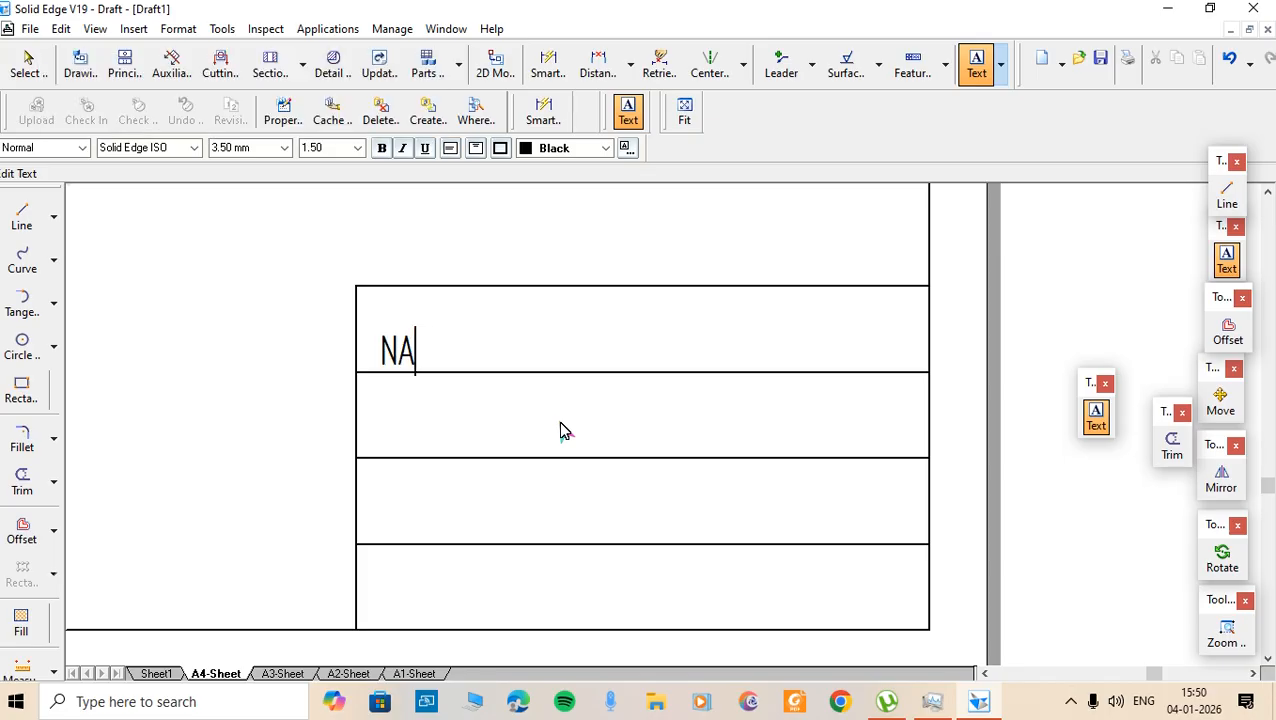
{"action": "type", "text": "ME"}
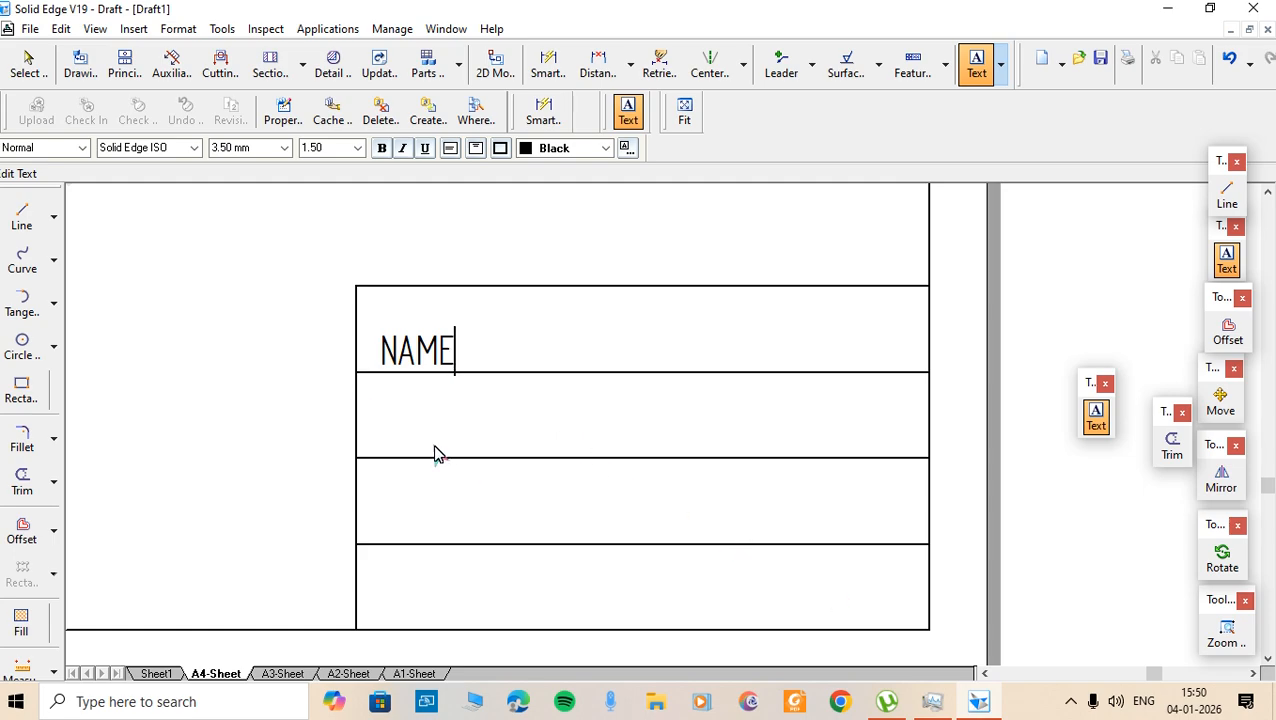
{"action": "left_click", "coordinate": [376, 406]}
{"action": "type", "text": "REG. NO"}
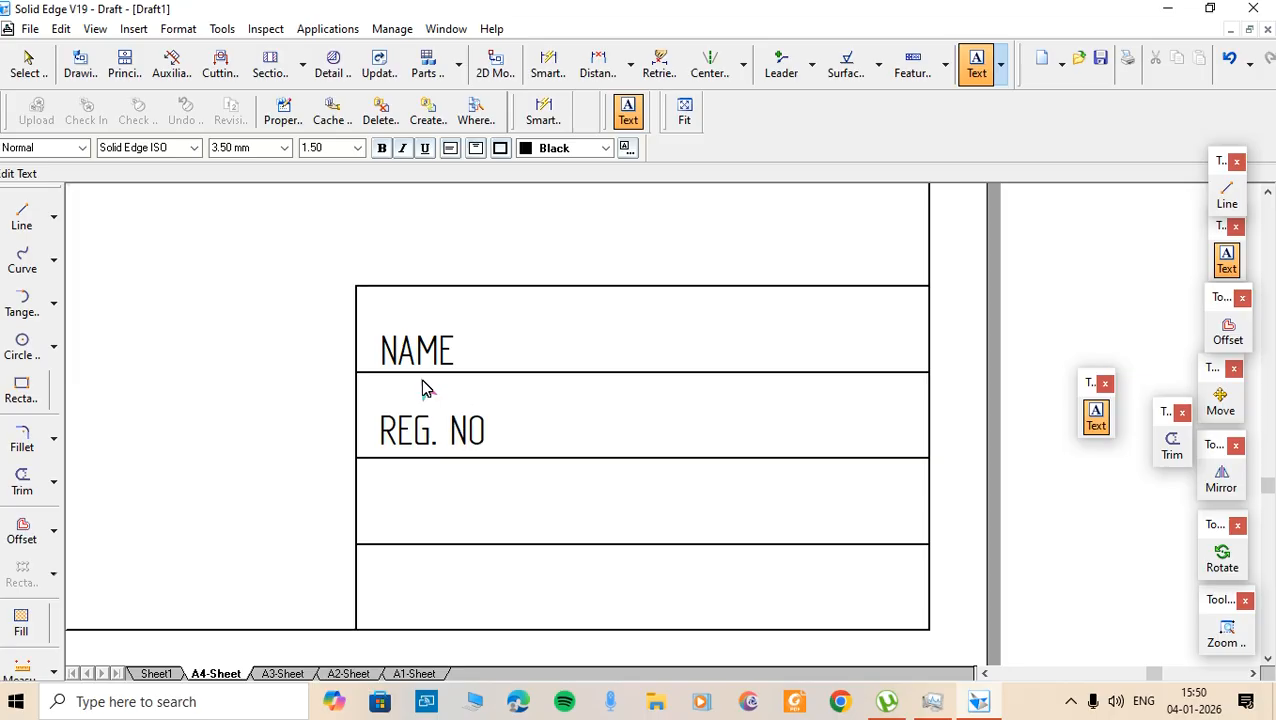
{"action": "type", "text": "."}
- Add the MARKS label in the third row and SIGN in the bottom row
{"action": "left_click", "coordinate": [380, 502]}
{"action": "left_click", "coordinate": [380, 502]}
{"action": "type", "text": "MA"}
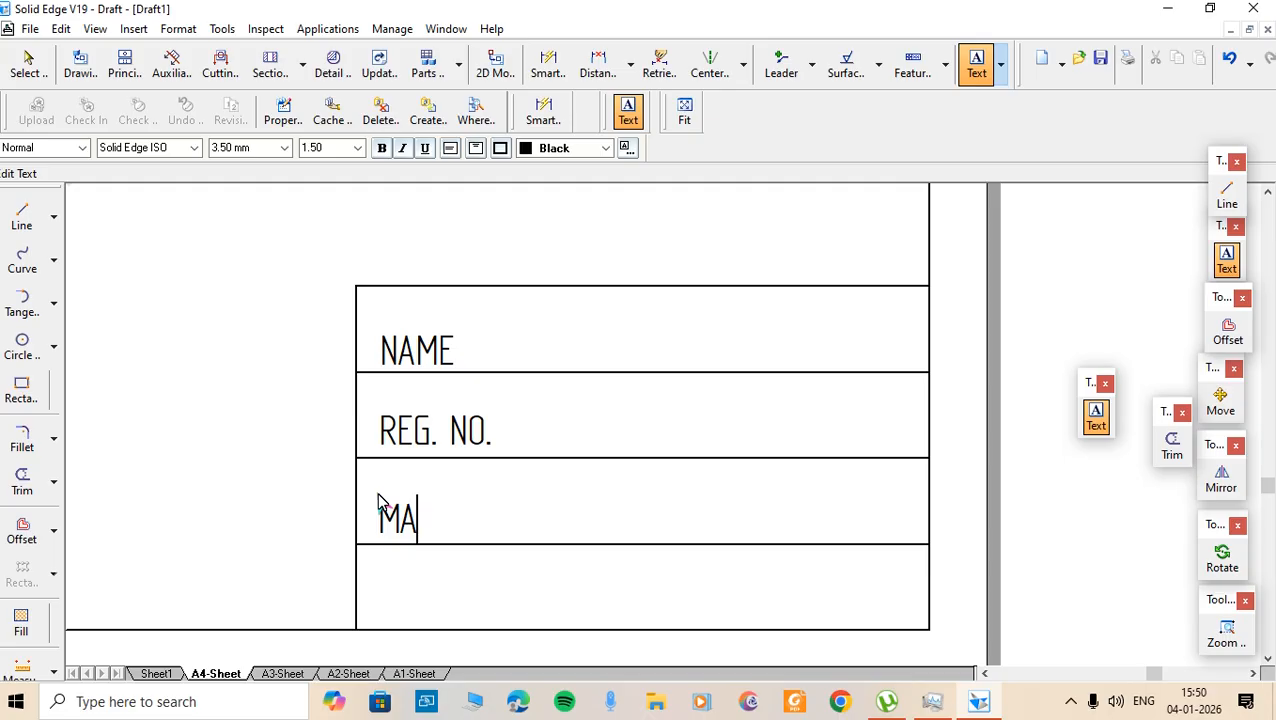
{"action": "type", "text": "RKS"}
{"action": "left_click", "coordinate": [382, 584]}
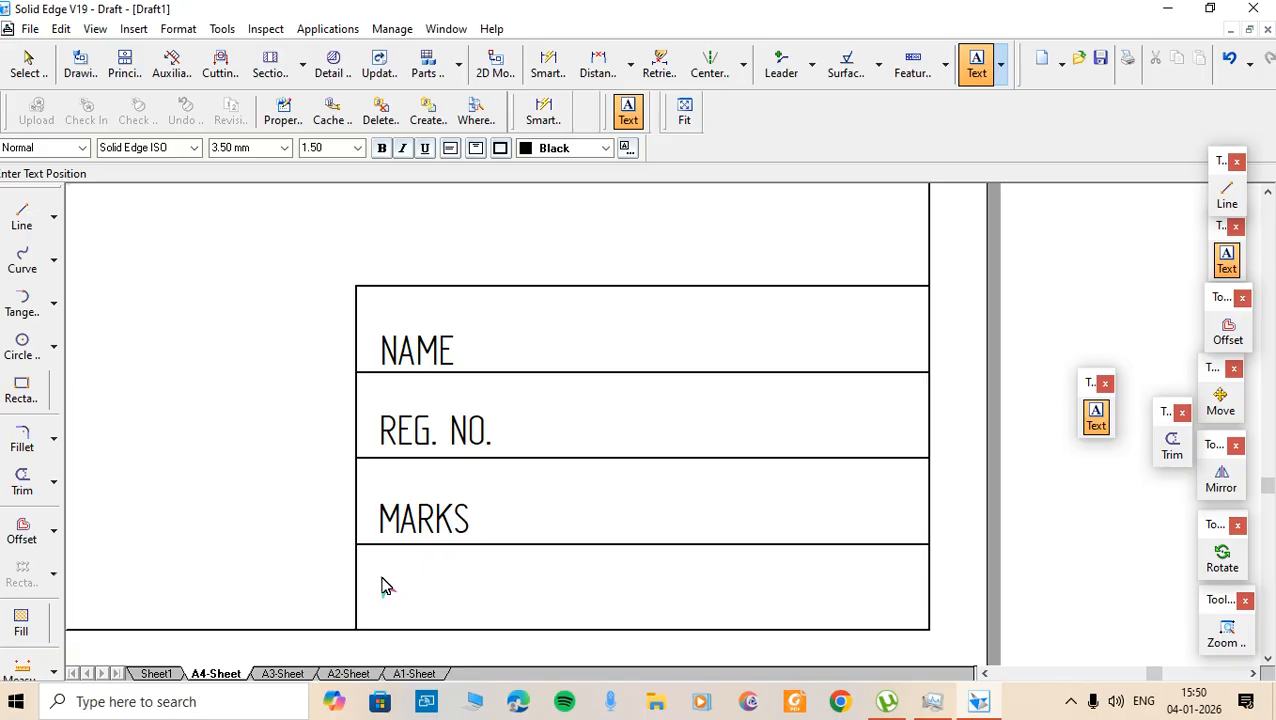
{"action": "left_click", "coordinate": [383, 586]}
{"action": "type", "text": "SIGN"}
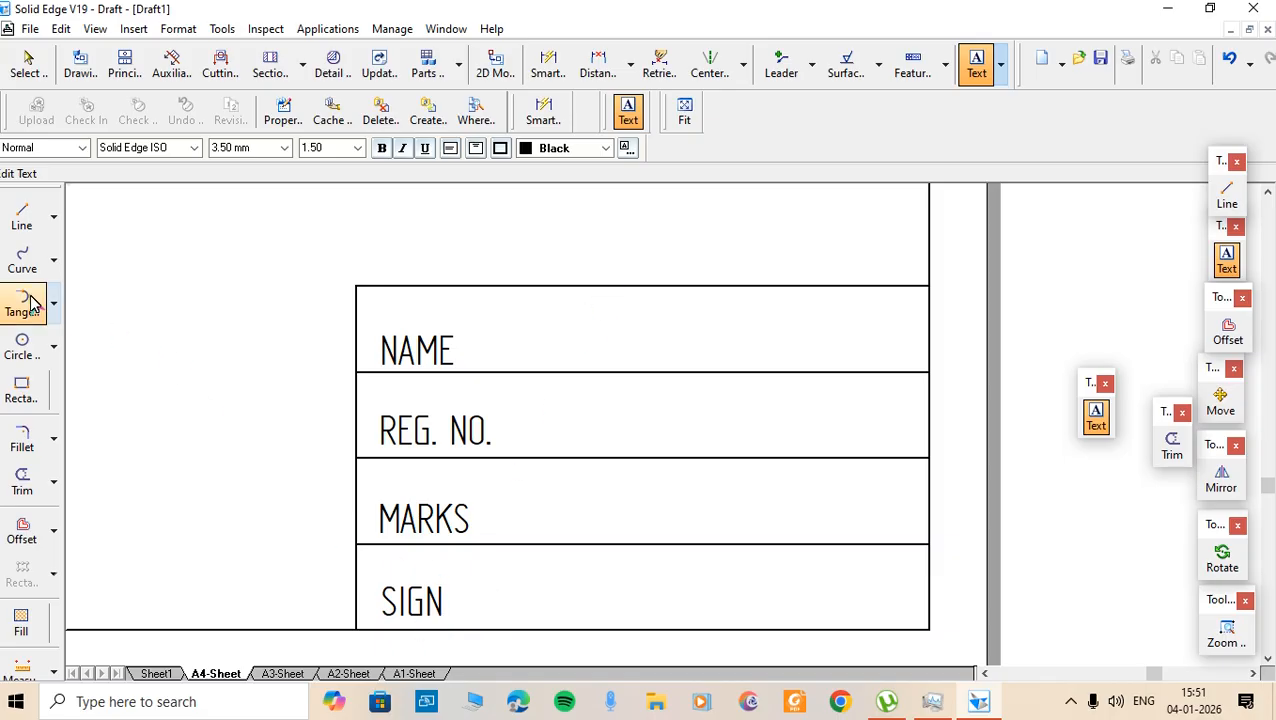
- Draw a 0.50 mm continuous vertical divider from the table's top edge down to the bottom border
{"action": "left_click", "coordinate": [20, 218]}
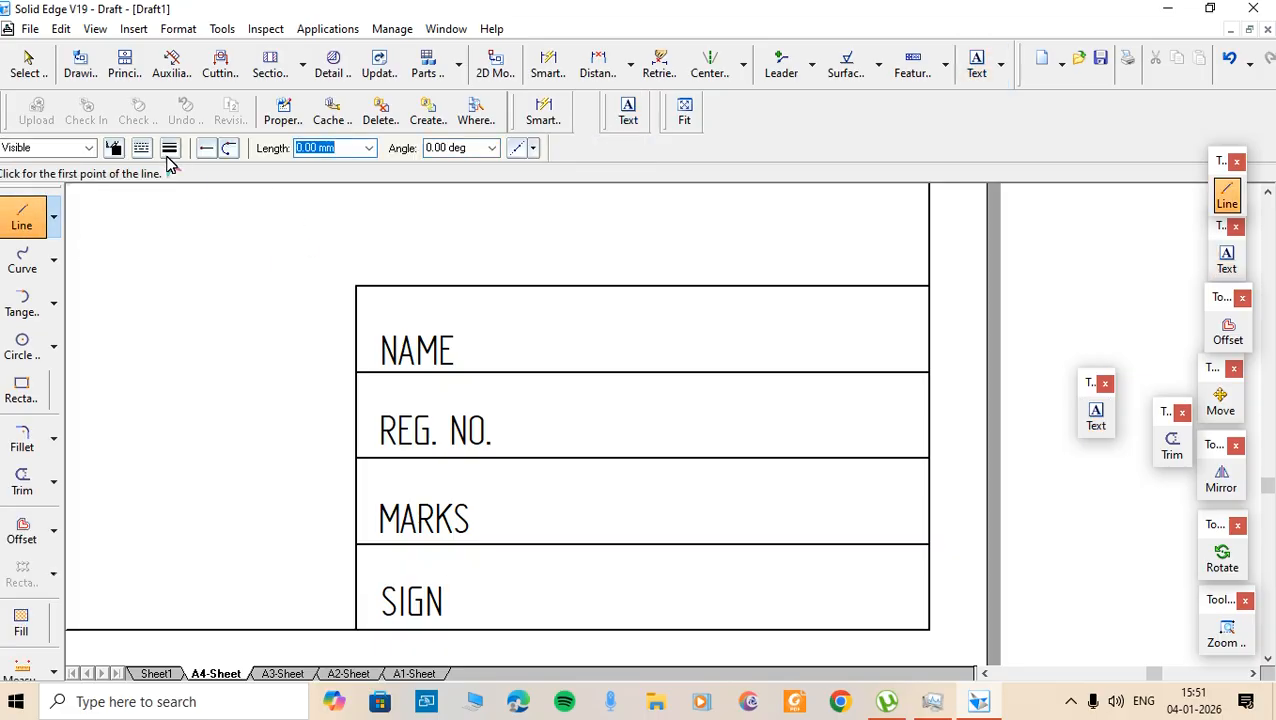
{"action": "left_click", "coordinate": [170, 148]}
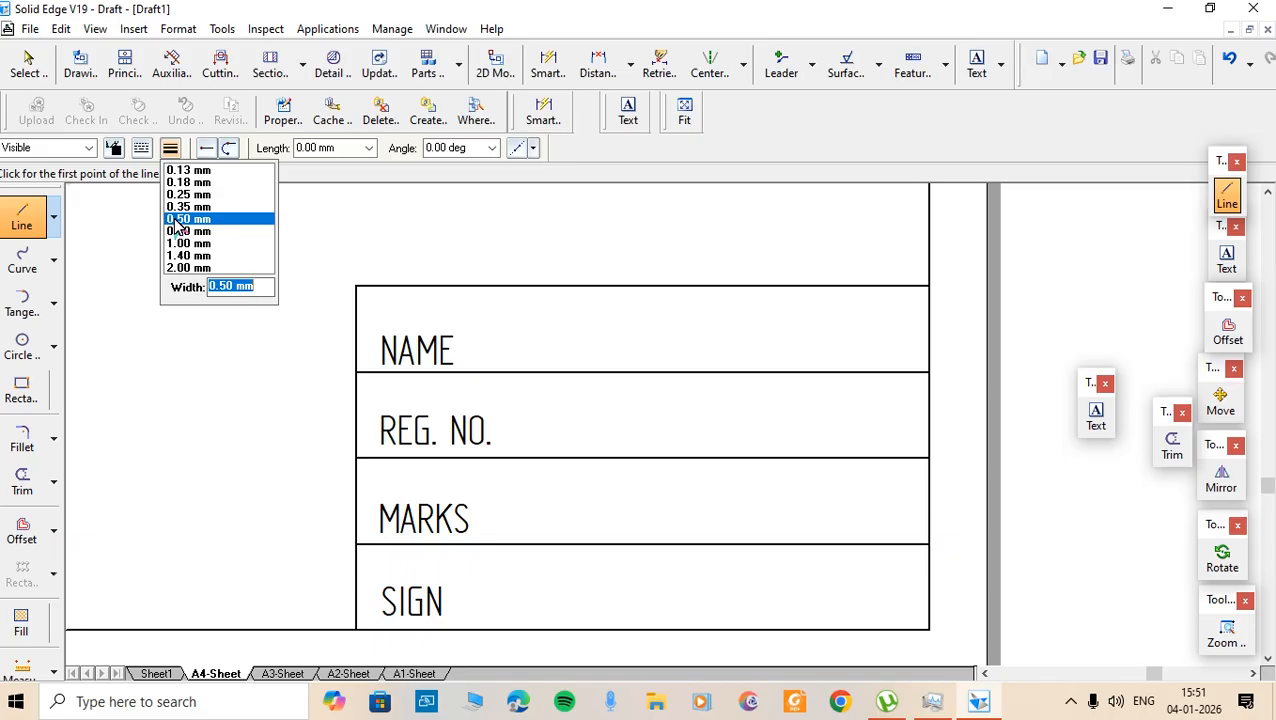
{"action": "left_click", "coordinate": [174, 220]}
{"action": "left_click", "coordinate": [141, 148]}
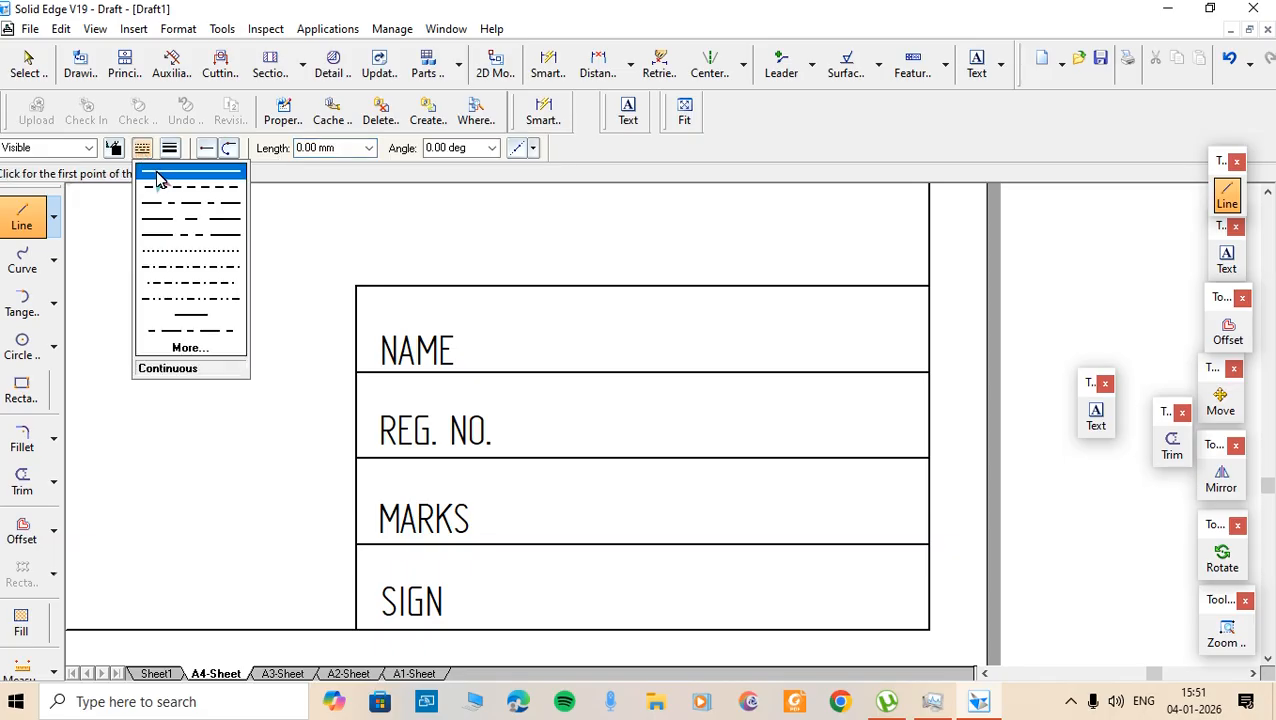
{"action": "left_click", "coordinate": [156, 176]}
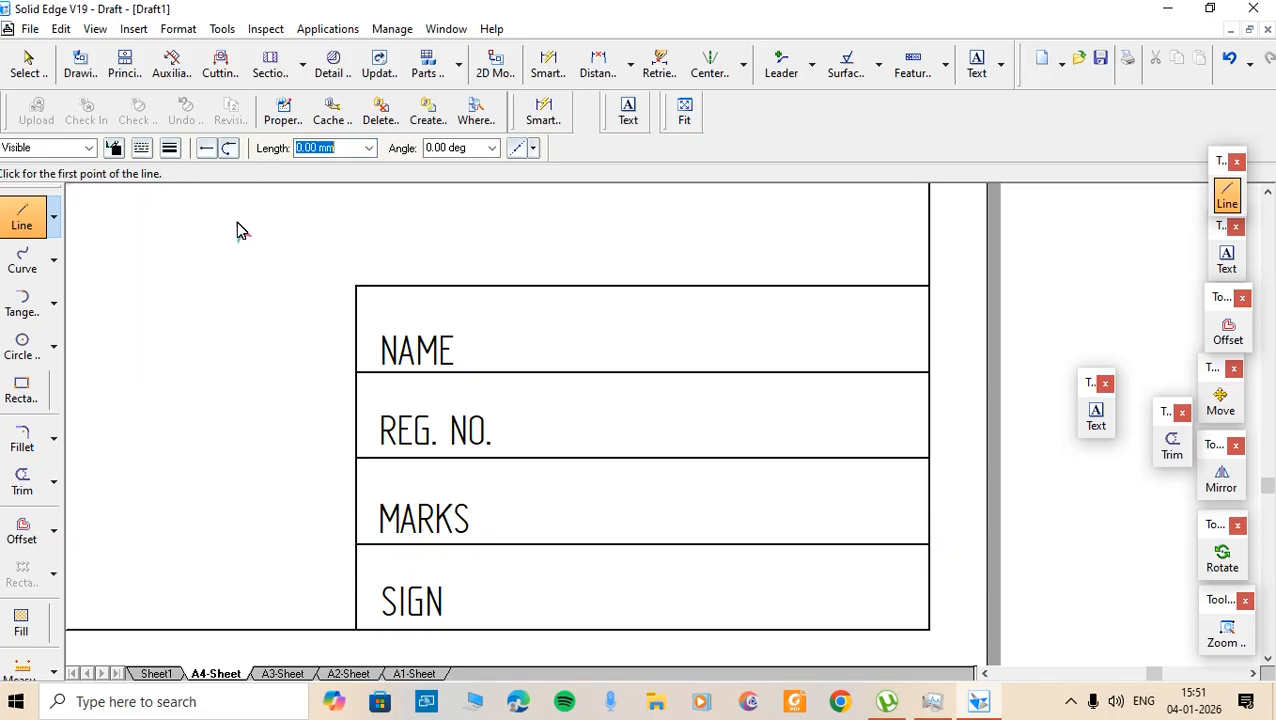
{"action": "left_click", "coordinate": [520, 287]}
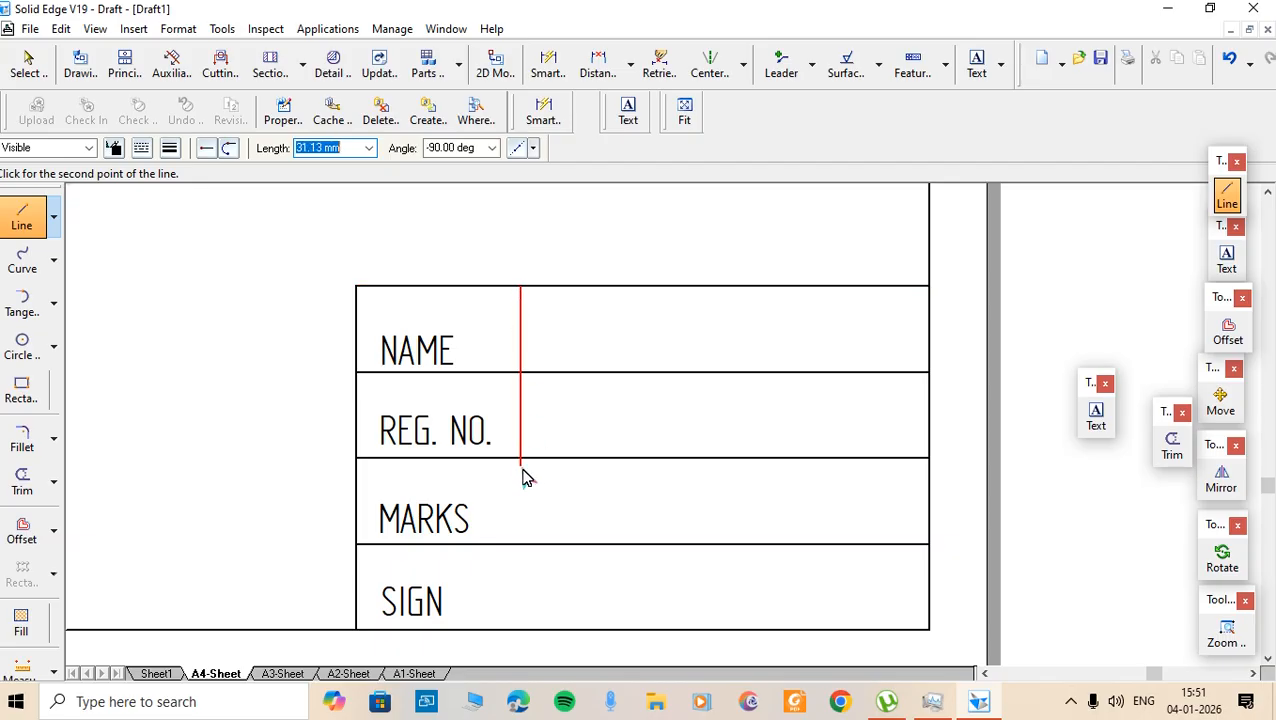
{"action": "left_click", "coordinate": [527, 636]}
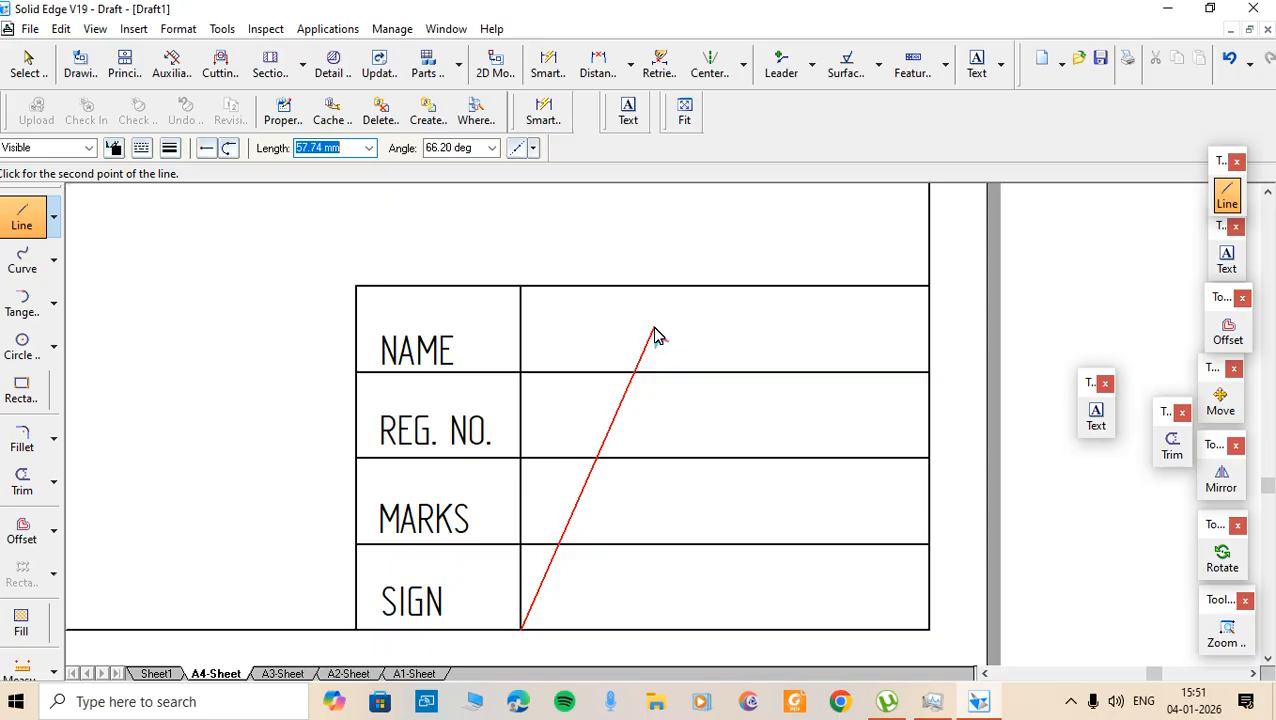
{"action": "key", "text": "Escape"}
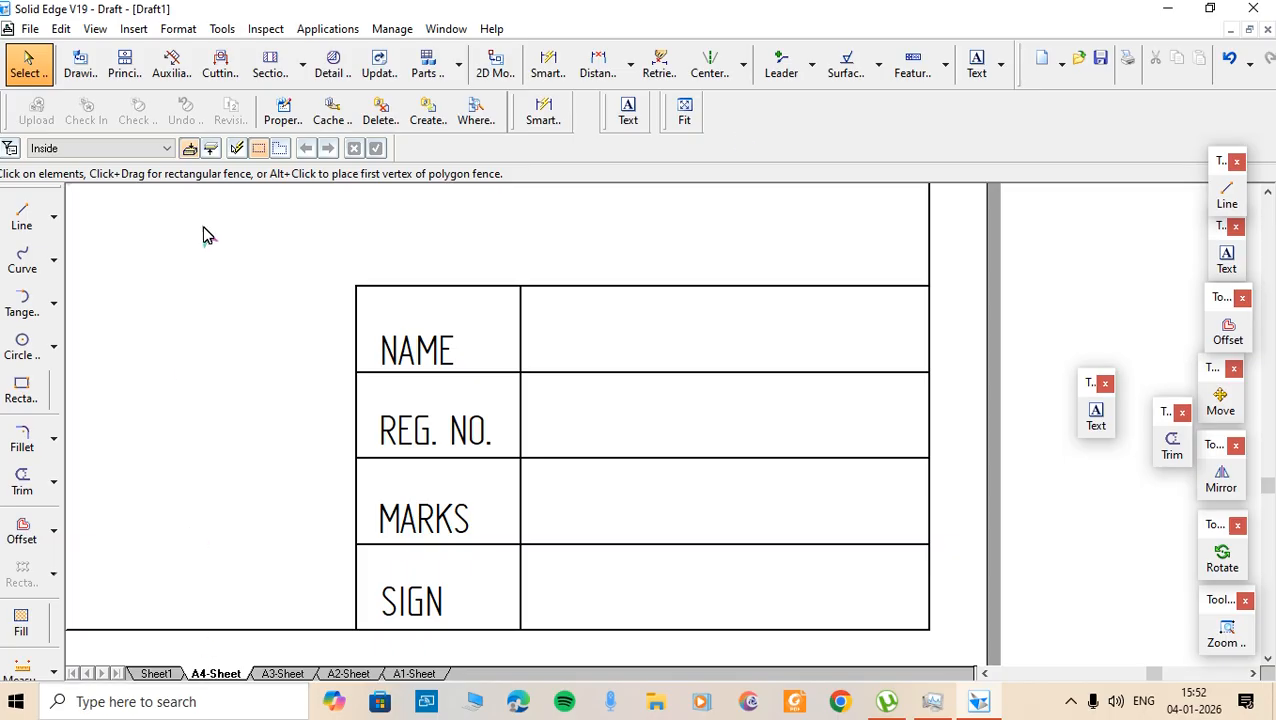
- Fit the whole A4 sheet in view and open the sheet display options
{"action": "left_click", "coordinate": [686, 116]}
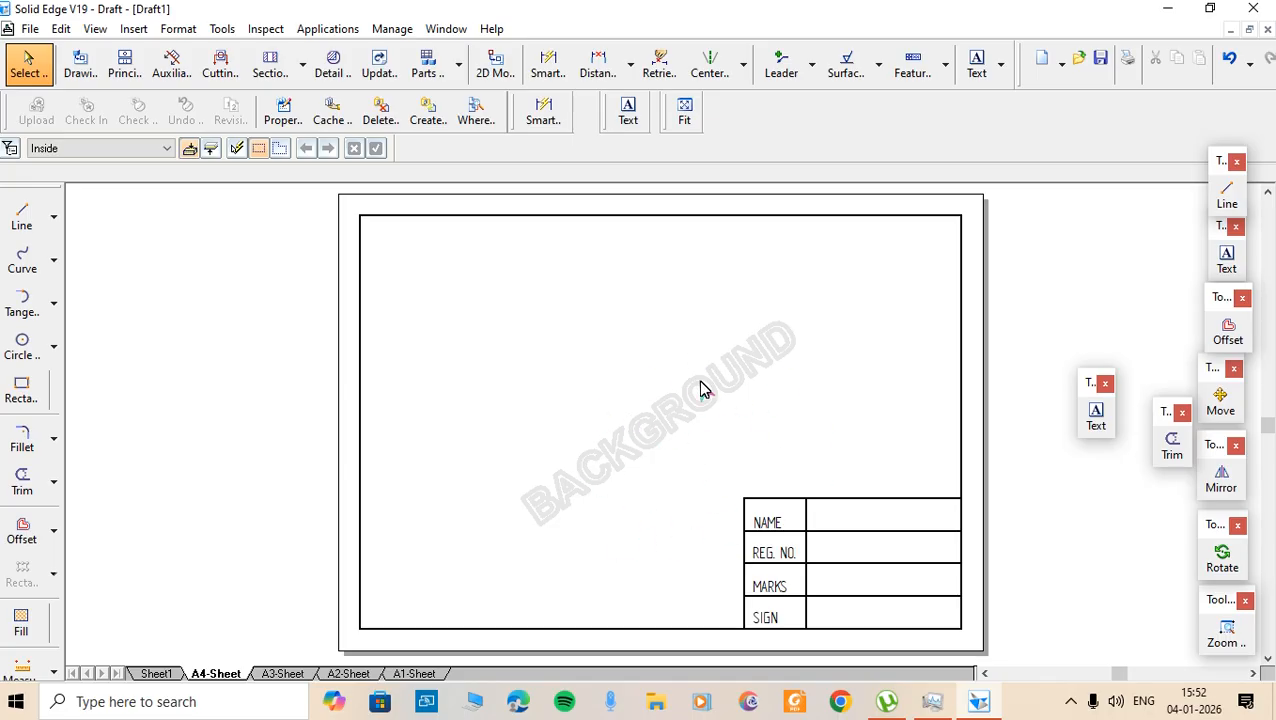
{"action": "left_click", "coordinate": [94, 30]}
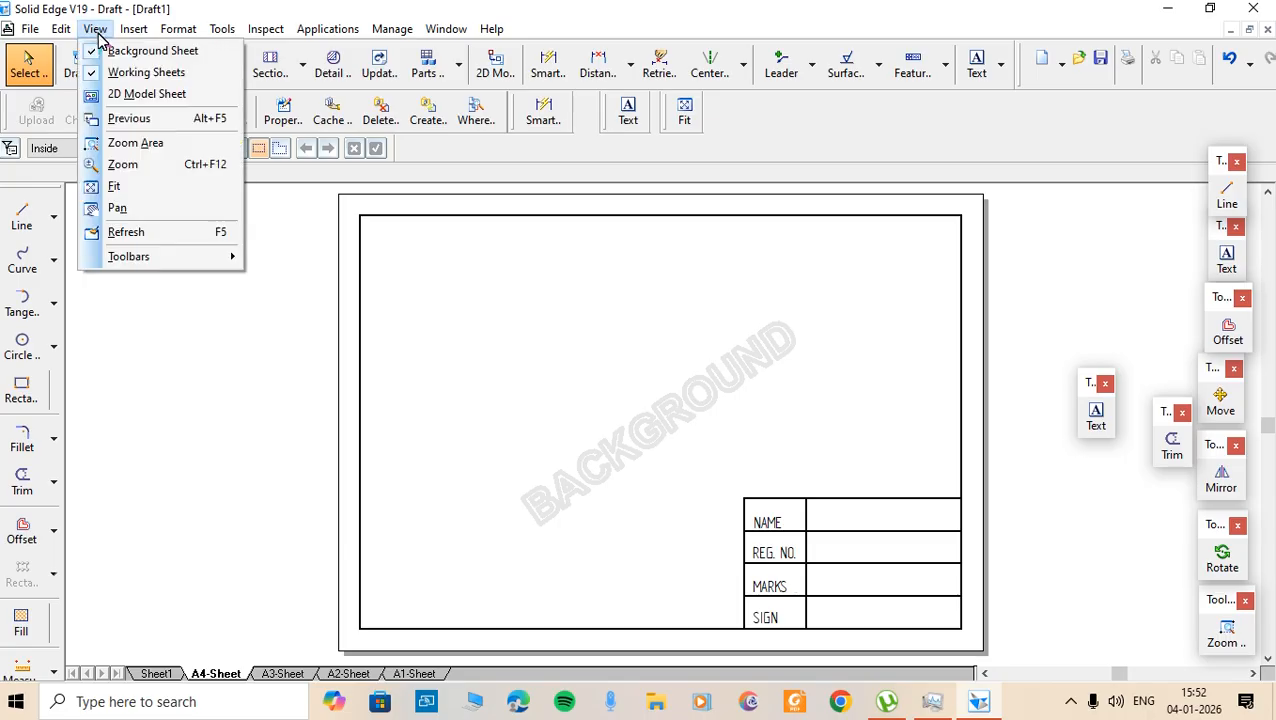
- Turn off the Background Sheet view to show Sheet1 with the A4 border and title block
{"action": "left_click", "coordinate": [108, 53]}
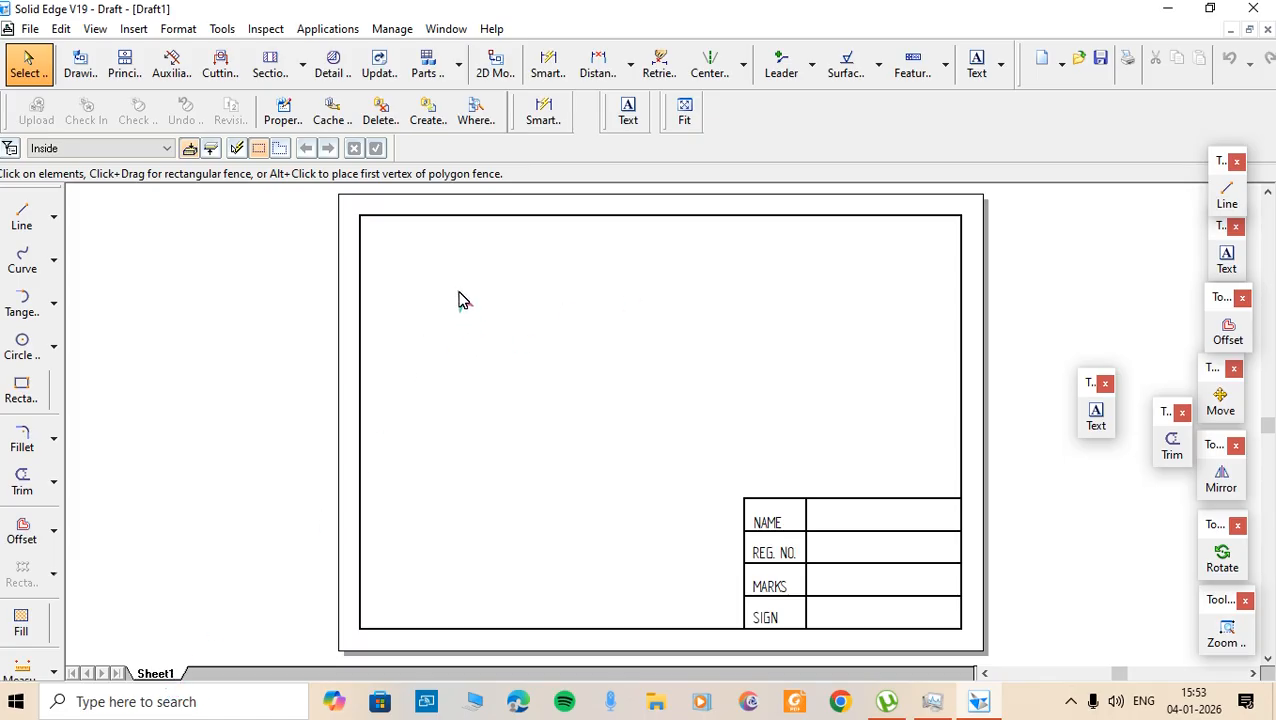
{"action": "left_click_drag", "start_coordinate": [458, 291], "coordinate": [840, 448]}
- Insert a new working sheet, Sheet2, carrying the A4 border and title block
{"action": "right_click", "coordinate": [167, 678]}
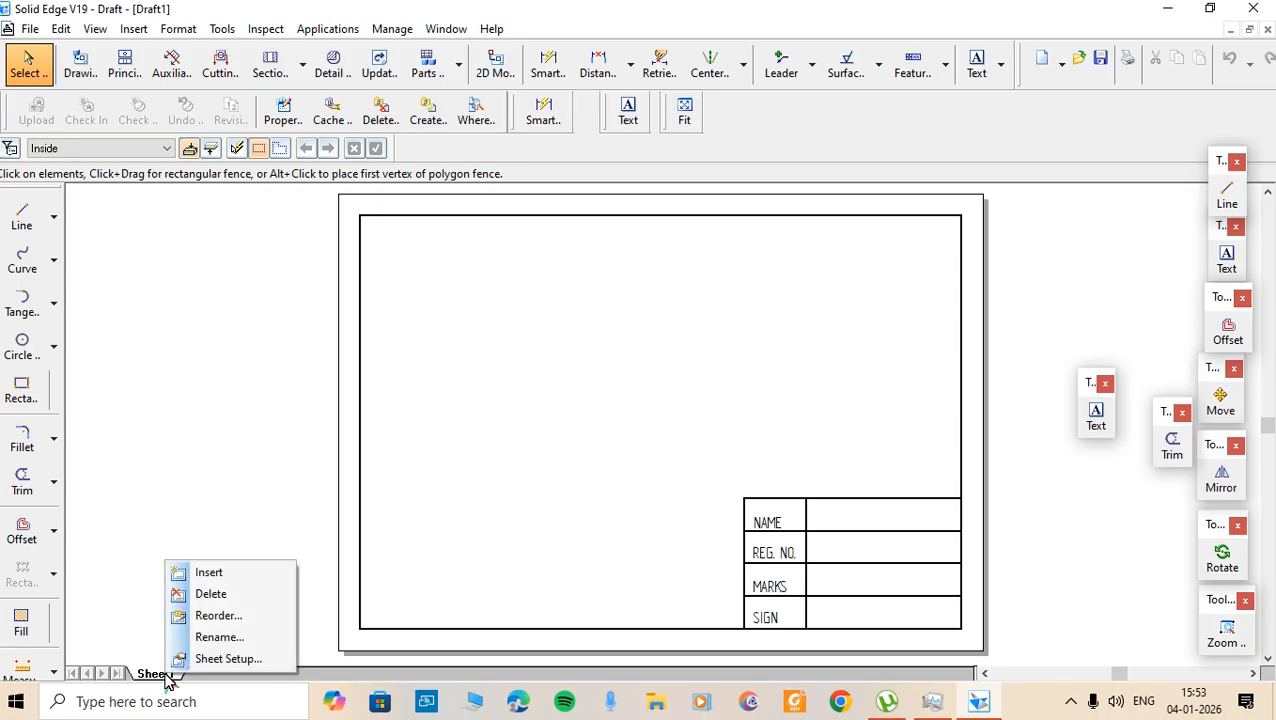
{"action": "left_click", "coordinate": [205, 574]}
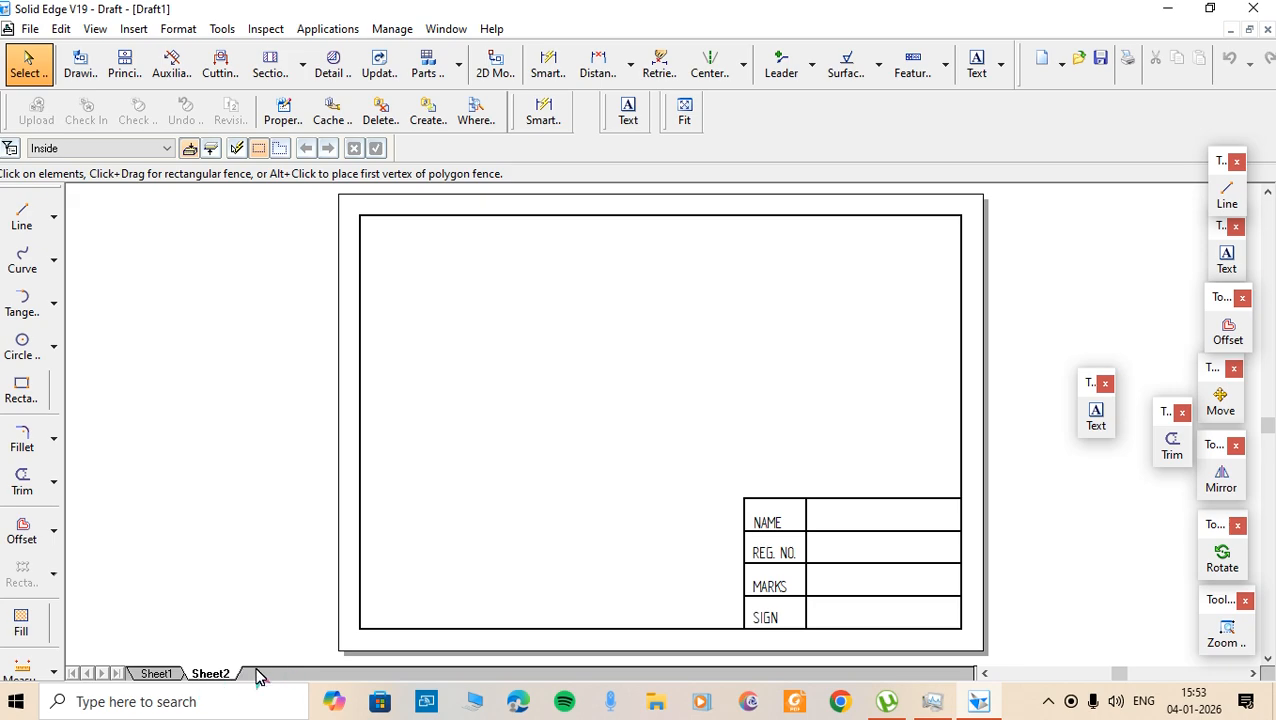
{"action": "left_click_drag", "start_coordinate": [721, 471], "coordinate": [989, 651]}
{"action": "left_click_drag", "start_coordinate": [717, 485], "coordinate": [978, 652]}
- Insert a third working sheet, Sheet3, then go back to Sheet1
{"action": "right_click", "coordinate": [220, 680]}
{"action": "left_click", "coordinate": [258, 688]}
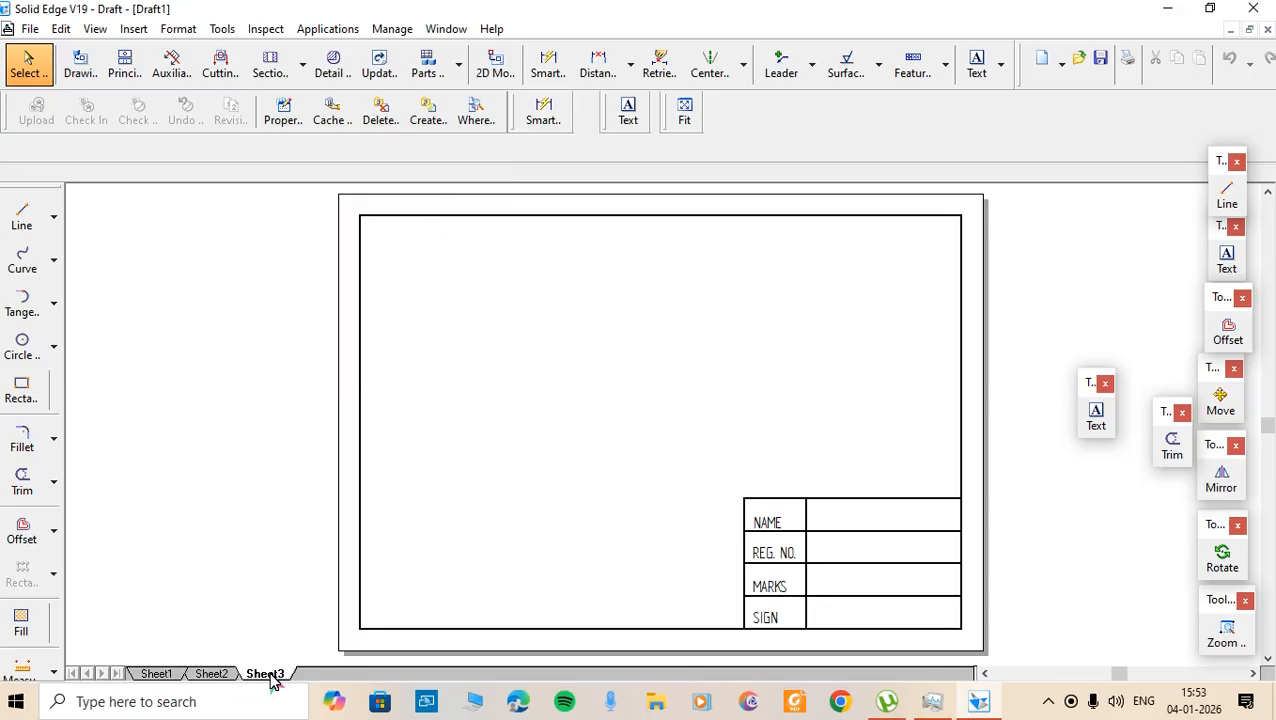
{"action": "left_click", "coordinate": [212, 675]}
{"action": "left_click", "coordinate": [150, 675]}
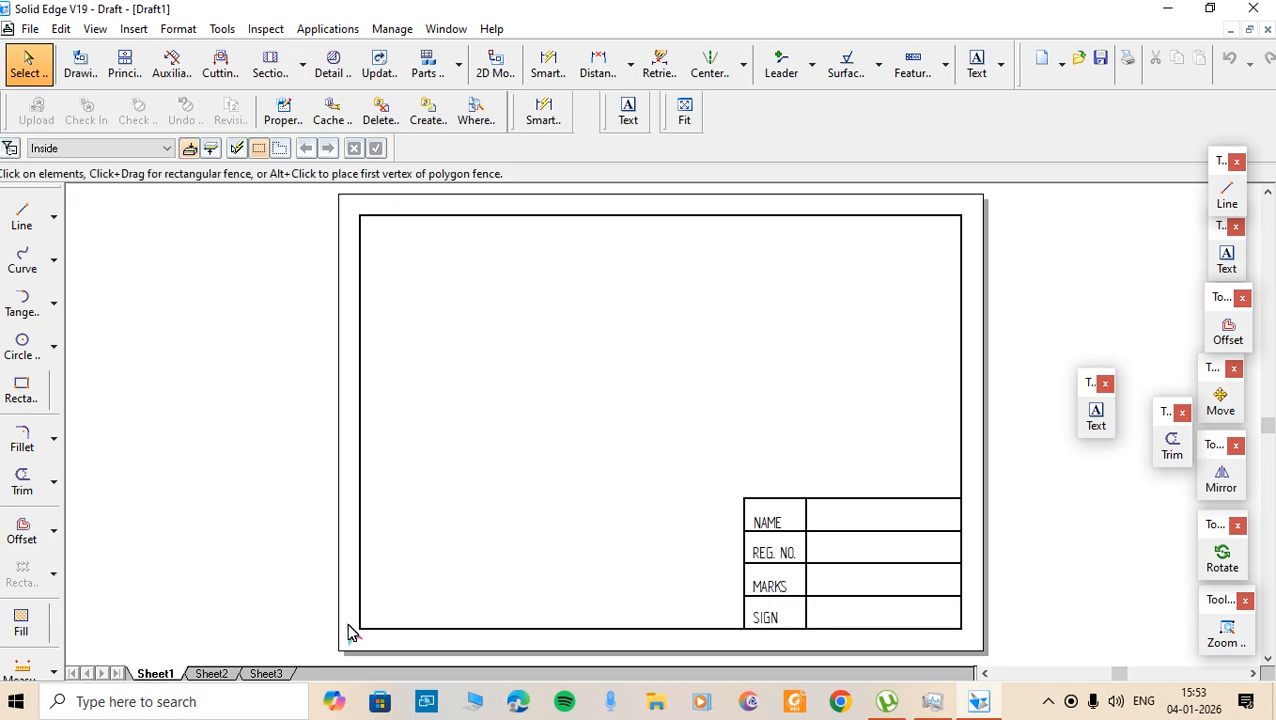